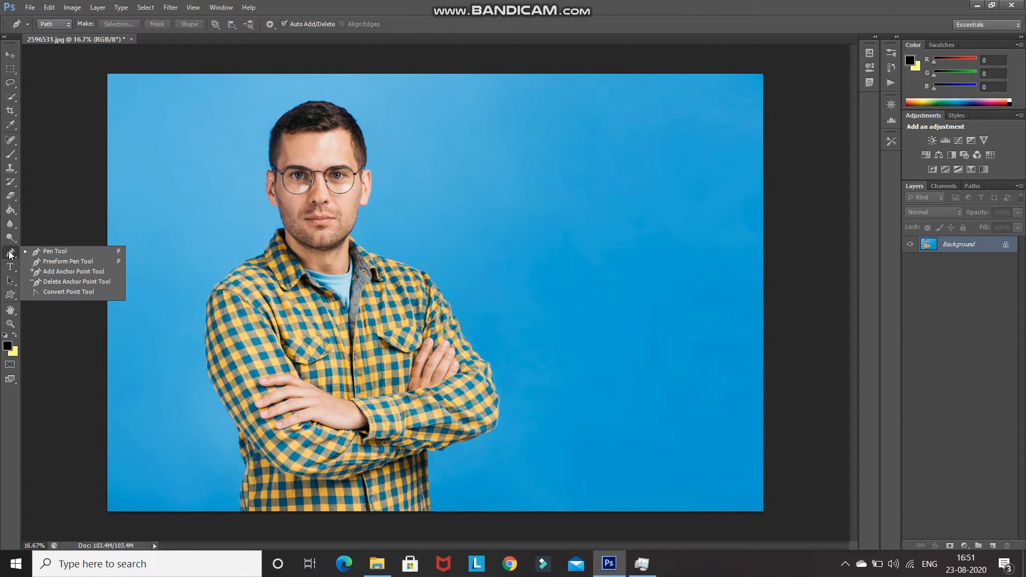
# Trace a closed Pen tool path around the man's head, including the hair, both ears and the jawline
pyautogui.click(40, 251)
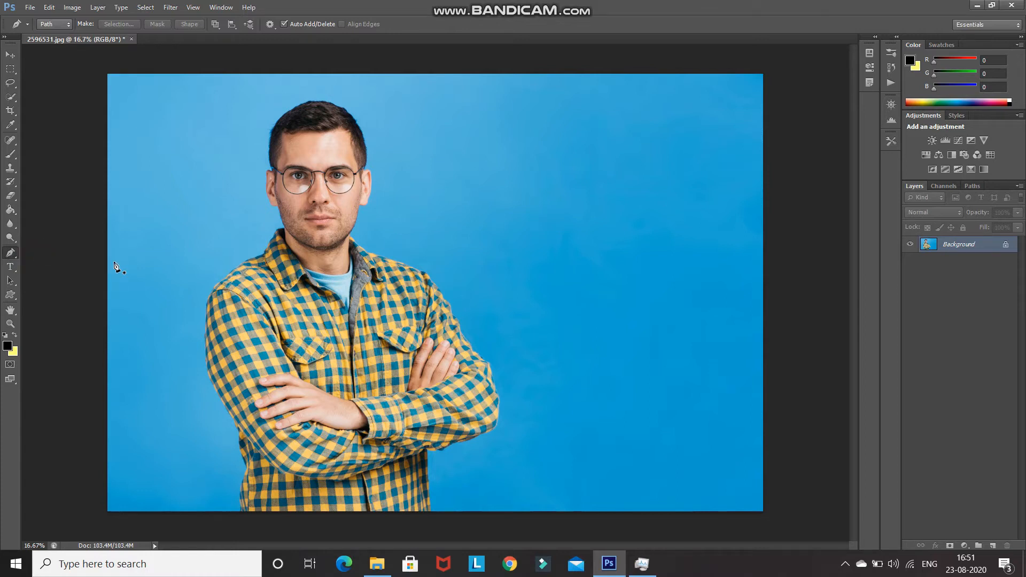
pyautogui.hotkey('ctrl', '+')
pyautogui.hotkey('ctrl', '+')
pyautogui.hotkey('ctrl', '+')
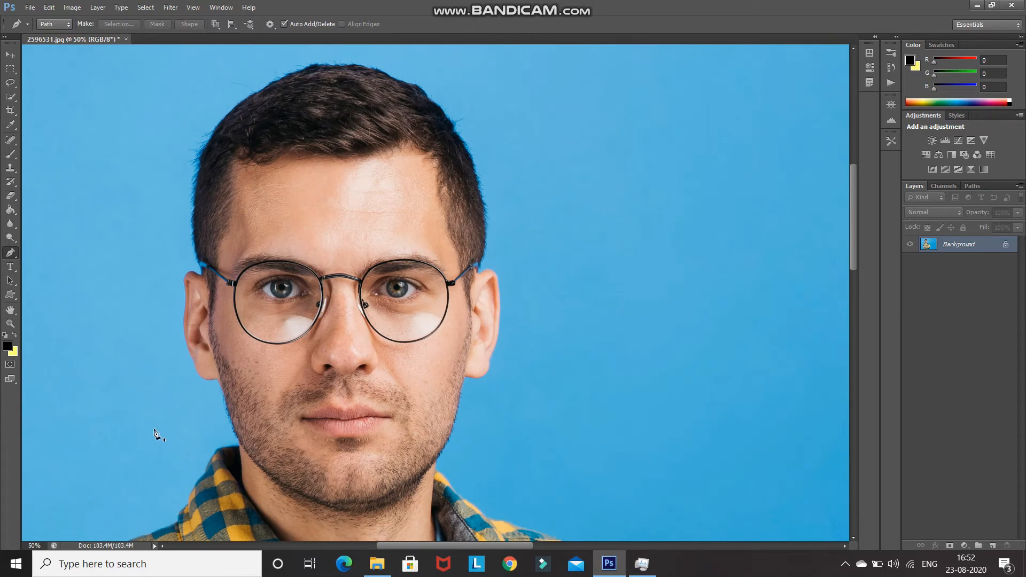
pyautogui.click(234, 426)
pyautogui.click(199, 374)
pyautogui.click(185, 278)
pyautogui.click(197, 201)
pyautogui.click(224, 120)
pyautogui.click(258, 93)
pyautogui.click(288, 75)
pyautogui.click(318, 65)
pyautogui.click(367, 67)
pyautogui.click(454, 126)
pyautogui.click(484, 205)
pyautogui.click(498, 288)
pyautogui.click(487, 369)
pyautogui.click(426, 468)
pyautogui.click(347, 503)
pyautogui.click(234, 426)
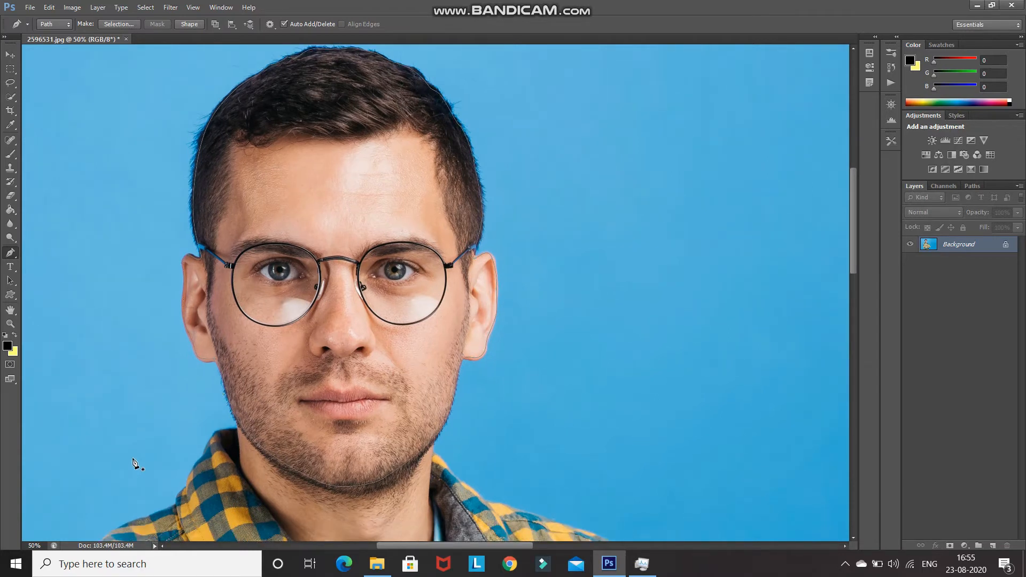
# Convert the head path into a new anti-aliased selection with a feather radius of 0 pixels
pyautogui.rightClick(242, 369)
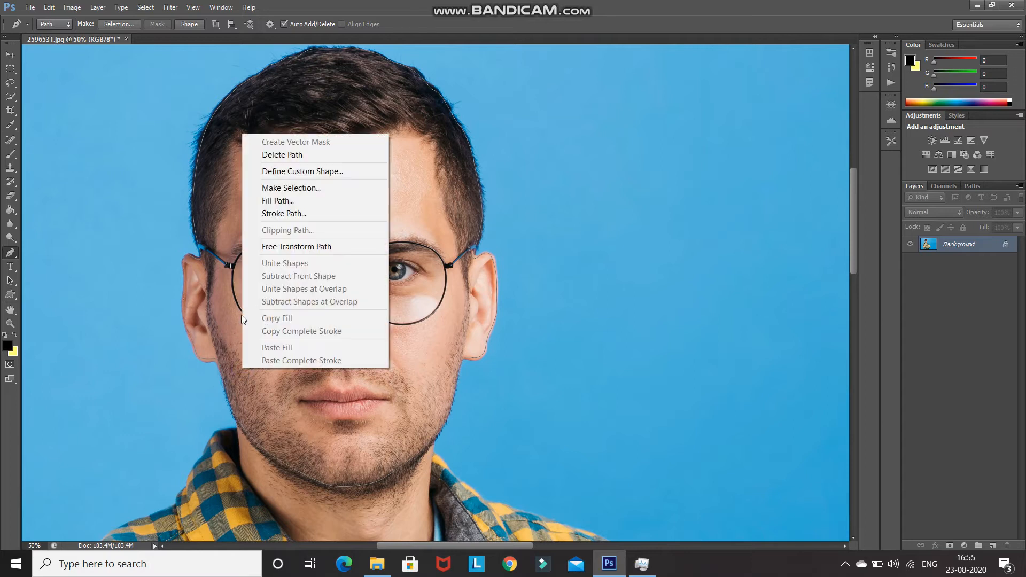
pyautogui.click(266, 188)
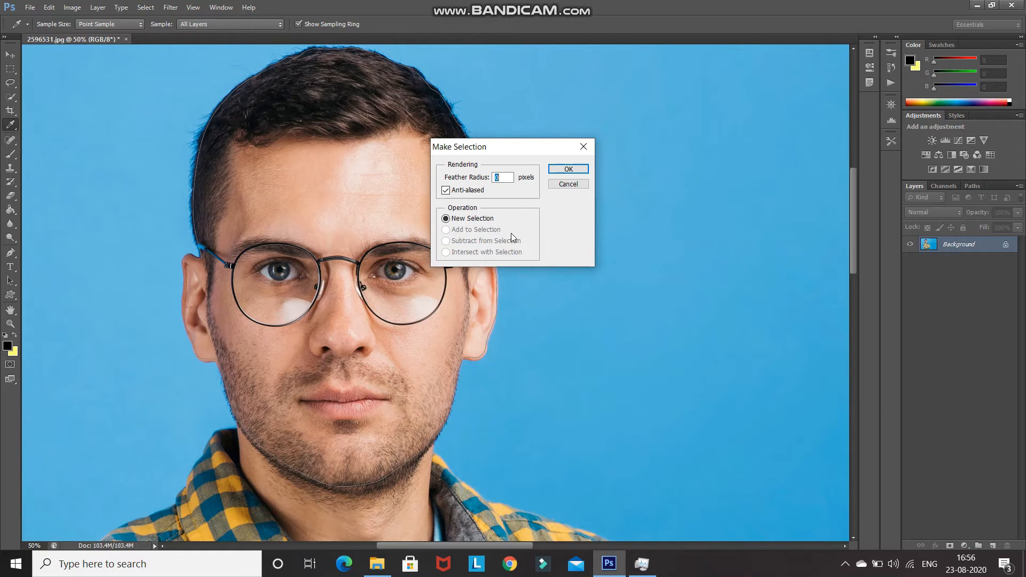
pyautogui.click(564, 171)
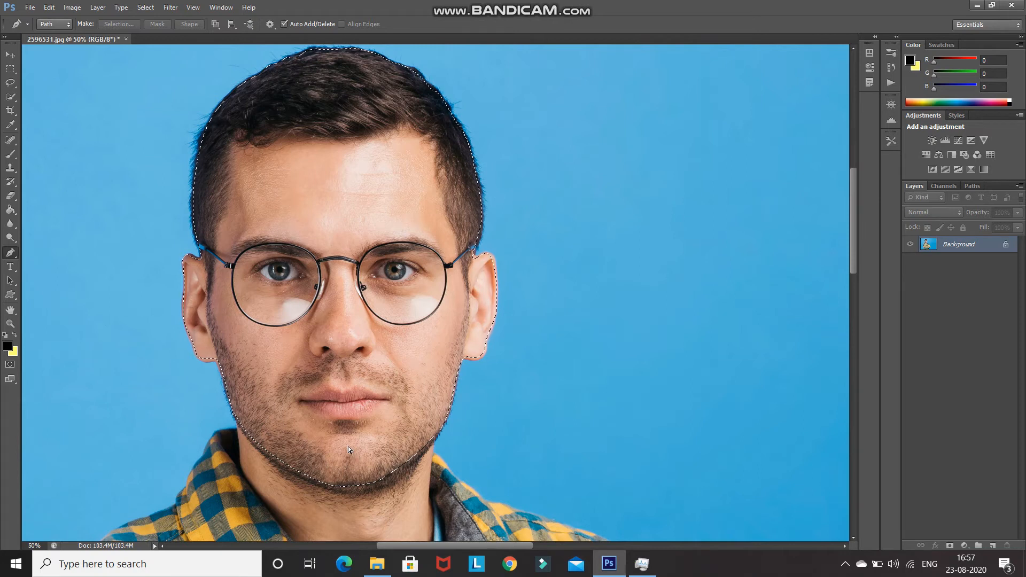
# Copy the selected head to its own layer and hide the Background layer
pyautogui.hotkey('ctrl', 'j')
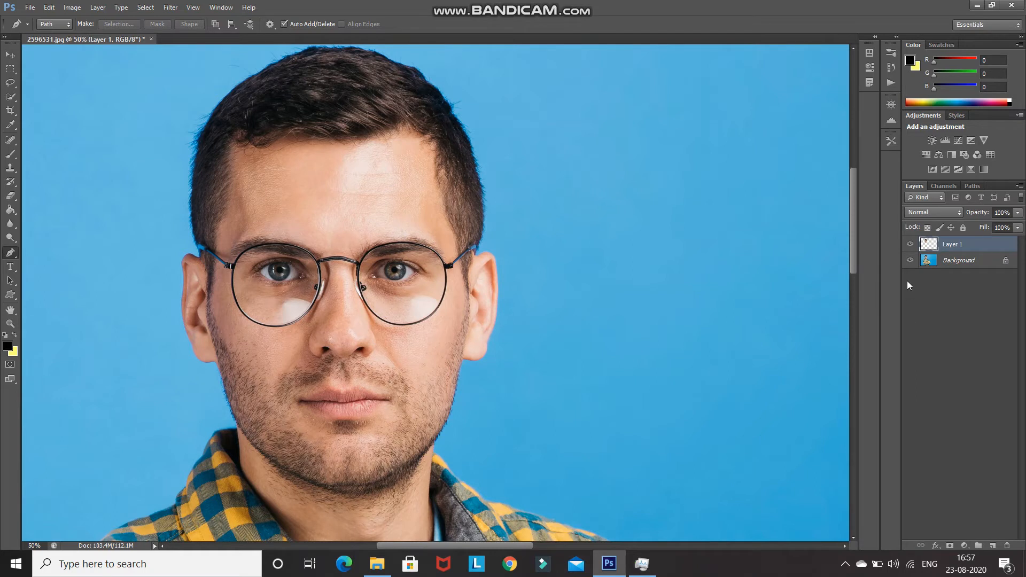
pyautogui.click(909, 261)
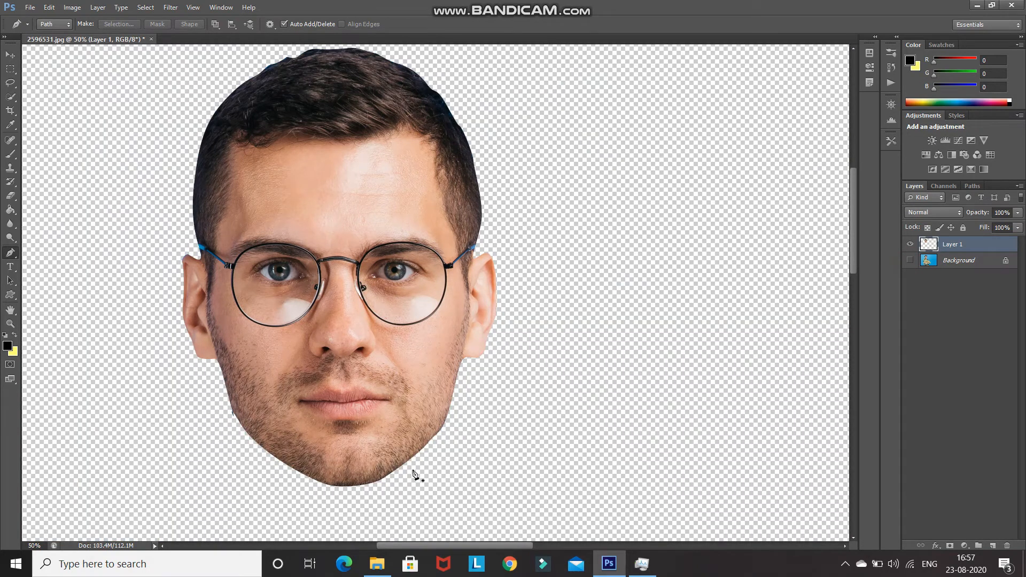
# Crop the canvas to a portrait rectangle closely framing the cut-out head, leaving a small margin on all sides
pyautogui.hotkey('ctrl', '-')
pyautogui.hotkey('ctrl', '-')
pyautogui.hotkey('ctrl', '-')
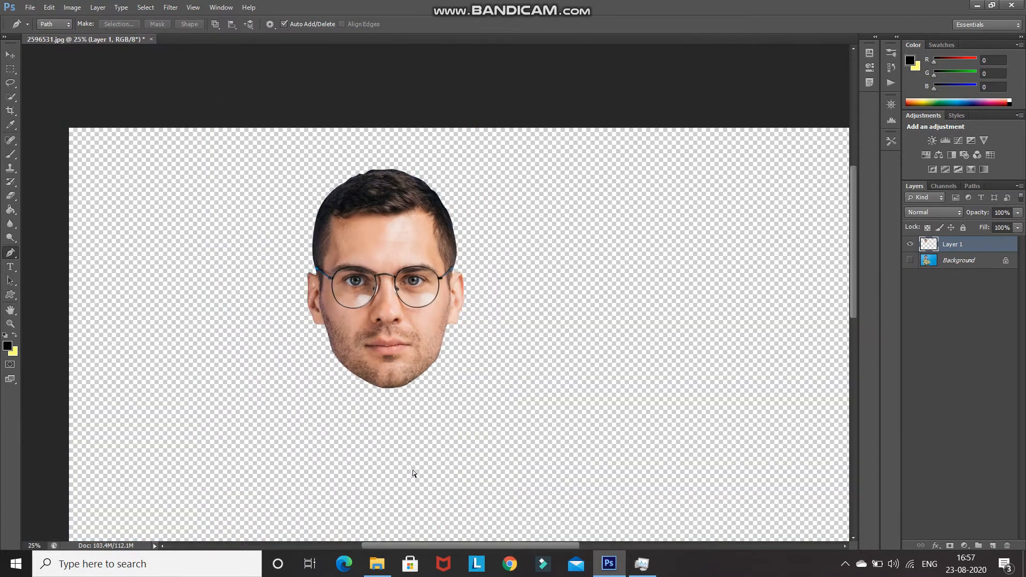
pyautogui.moveTo(10, 110); pyautogui.dragTo(50, 111)
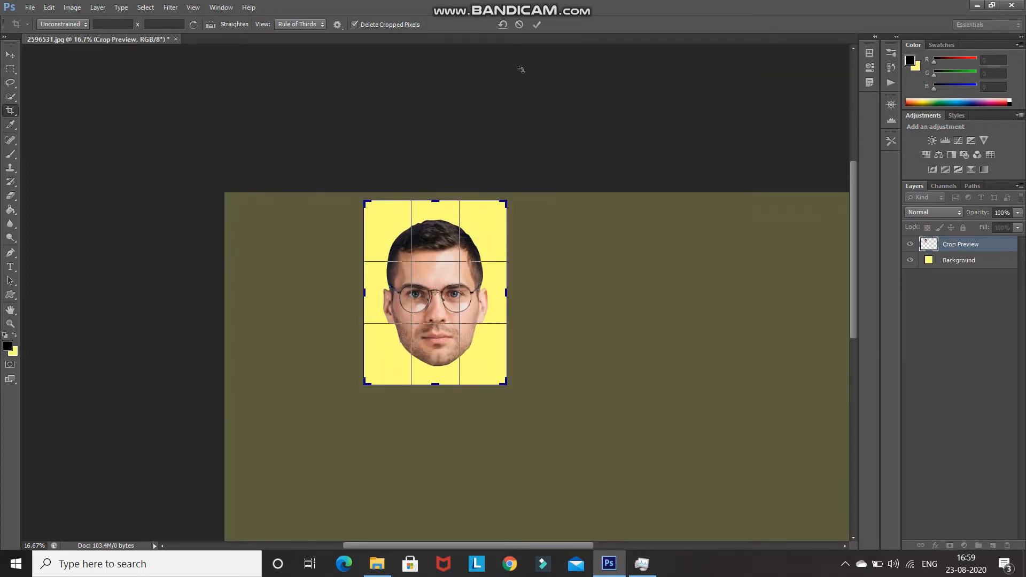
pyautogui.click(537, 27)
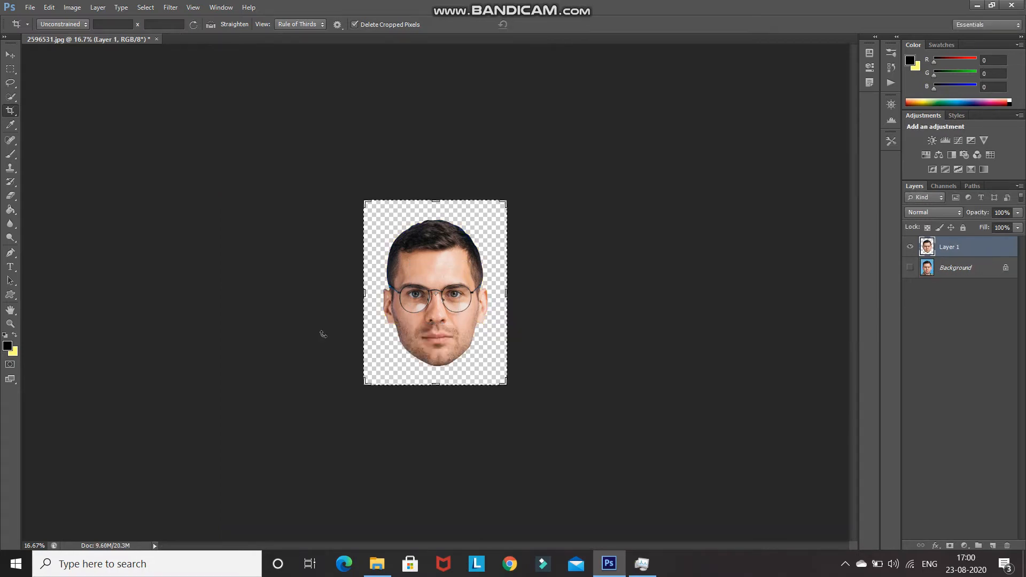
pyautogui.hotkey('ctrl', '0')
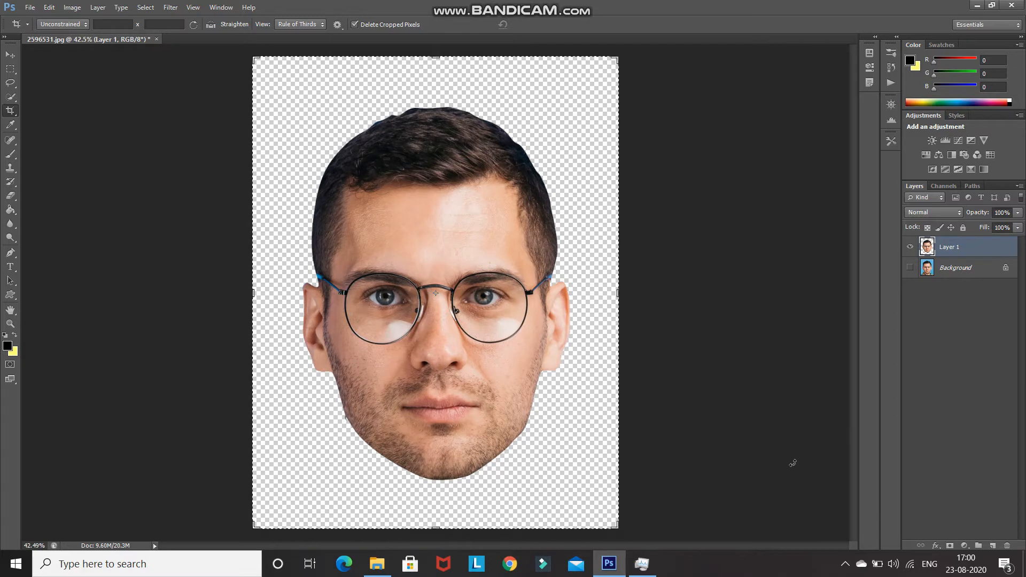
# Convert the head layer to a smart object and apply Smart Sharpen with amount 150% and radius 2.0 px, removing Gaussian Blur
pyautogui.rightClick(992, 254)
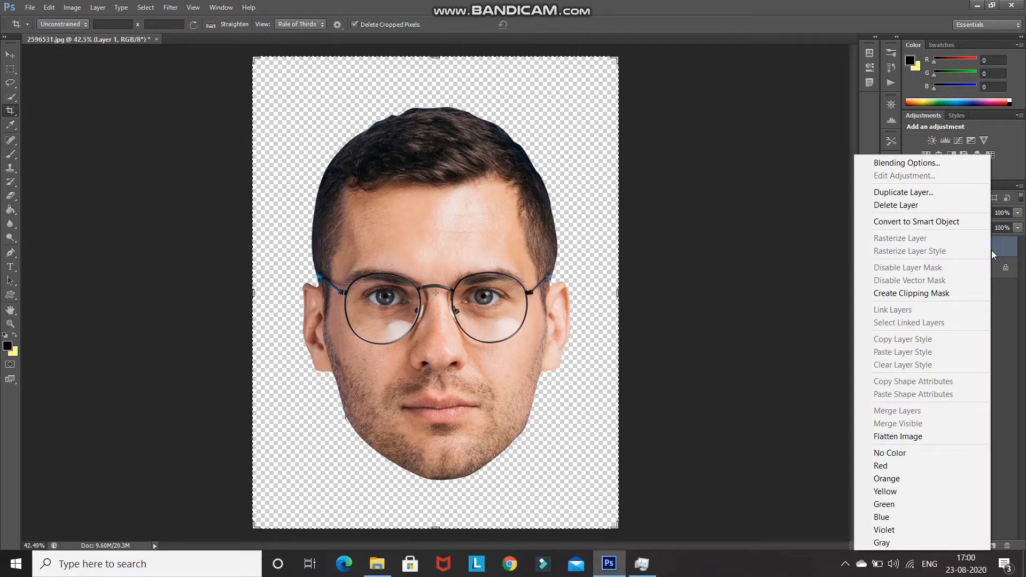
pyautogui.click(930, 221)
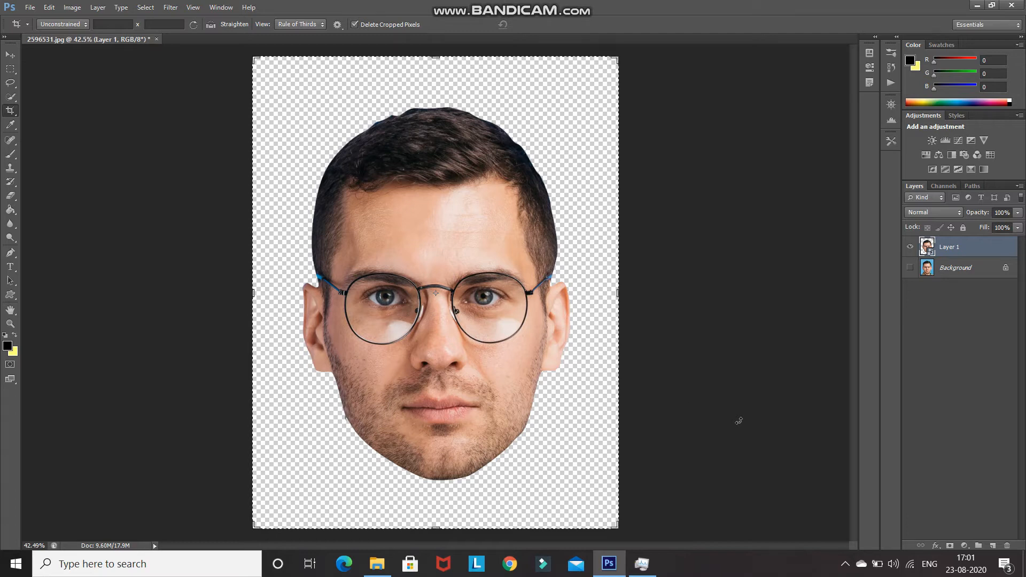
pyautogui.click(175, 7)
pyautogui.moveTo(210, 213)
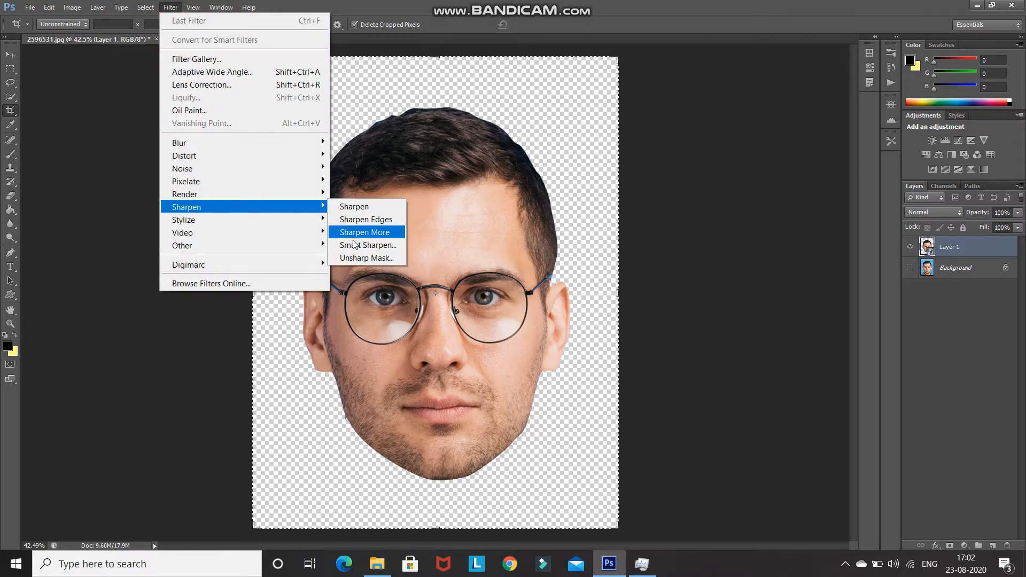
pyautogui.click(353, 245)
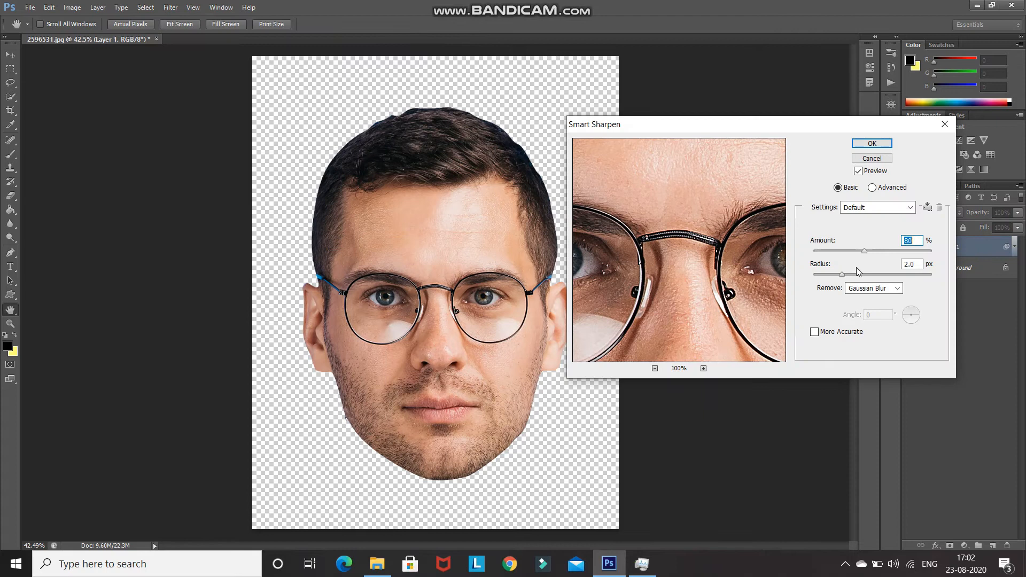
pyautogui.write('150')
pyautogui.click(858, 172)
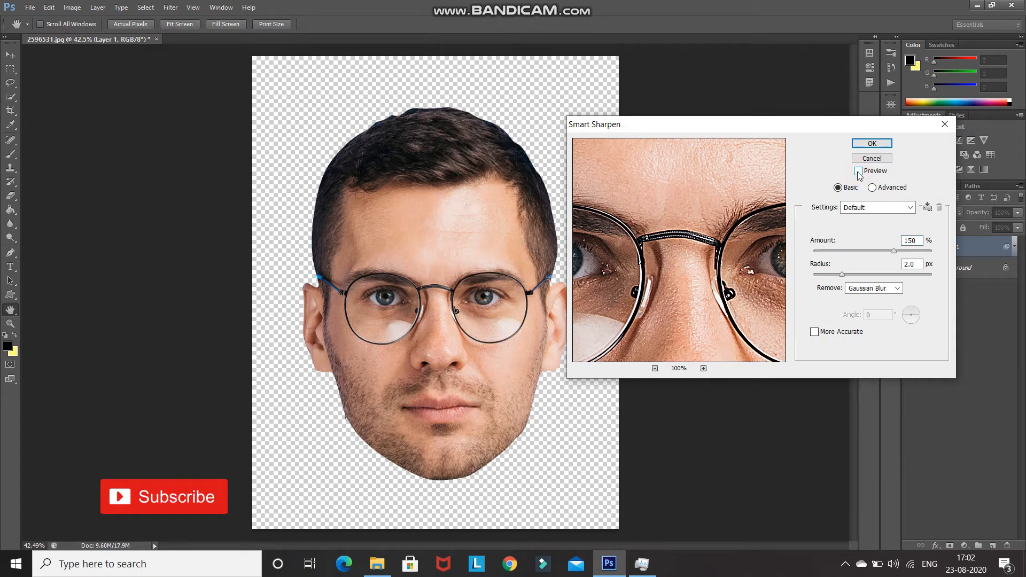
pyautogui.click(858, 172)
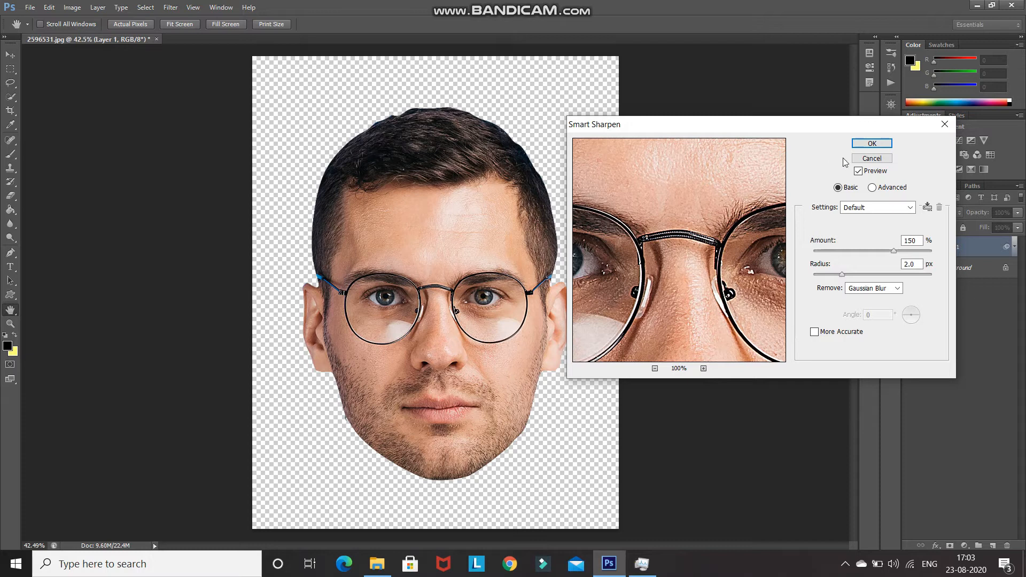
pyautogui.click(867, 145)
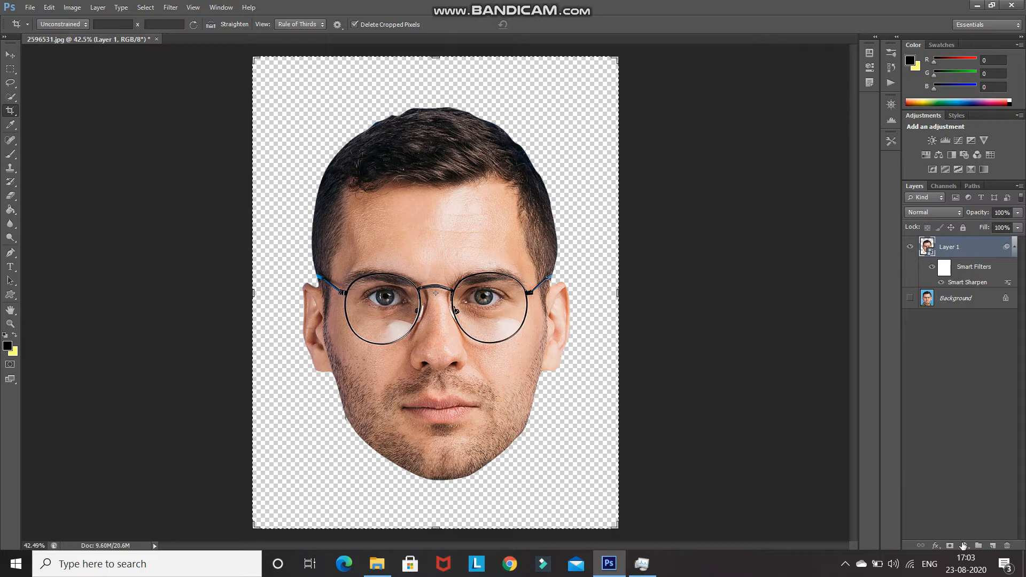
# Add a Threshold adjustment clipped to the head layer and set its level to 100
pyautogui.click(963, 545)
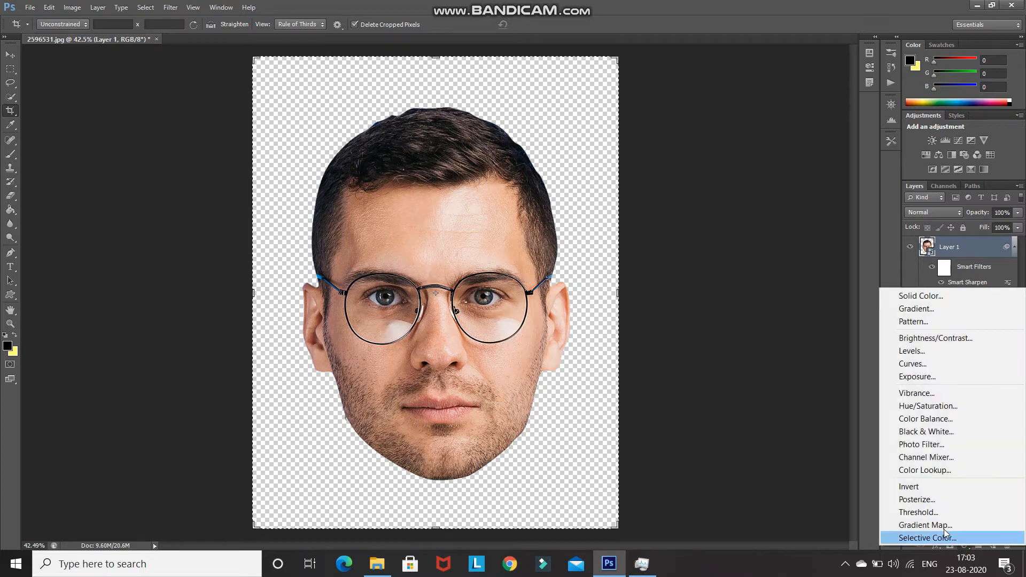
pyautogui.click(920, 513)
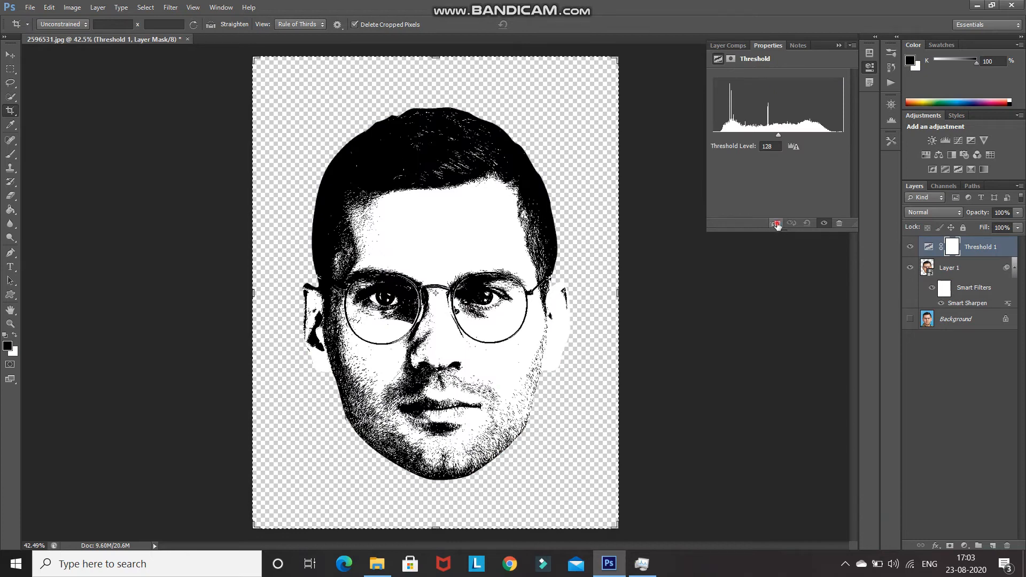
pyautogui.click(774, 224)
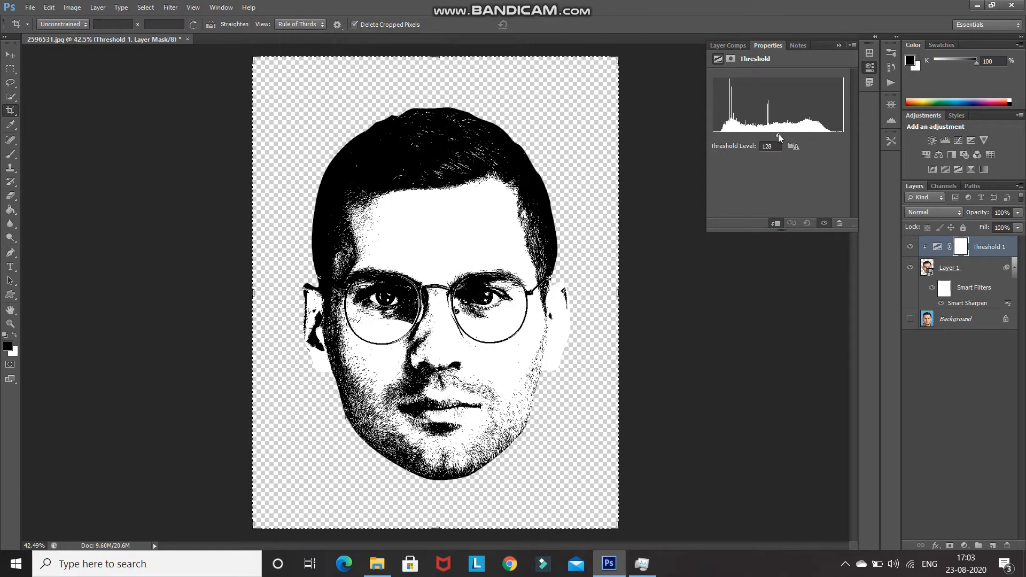
pyautogui.click(769, 146)
pyautogui.write('100')
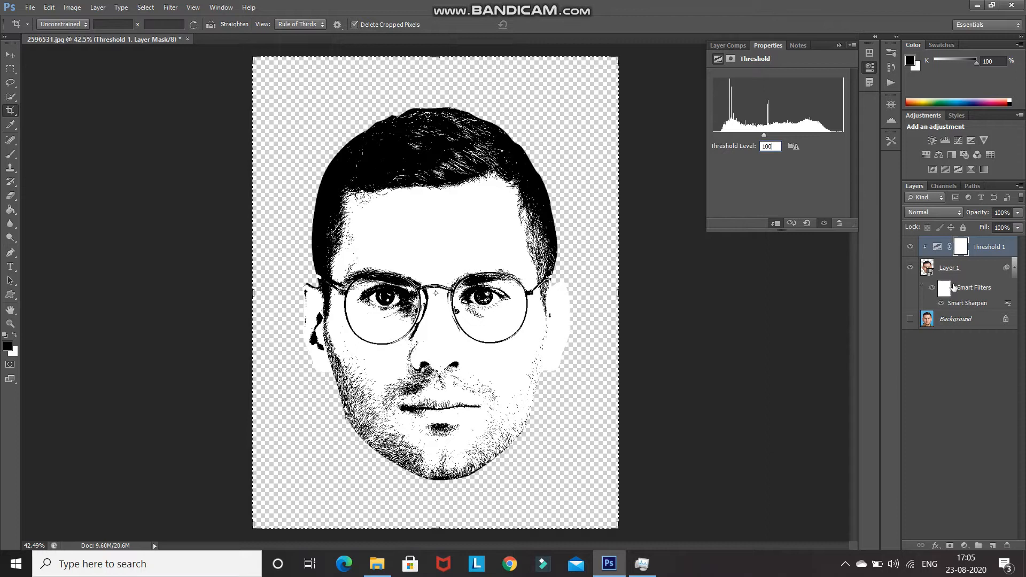
# Add a second Threshold adjustment directly above the head layer and set its level to 199
pyautogui.click(951, 270)
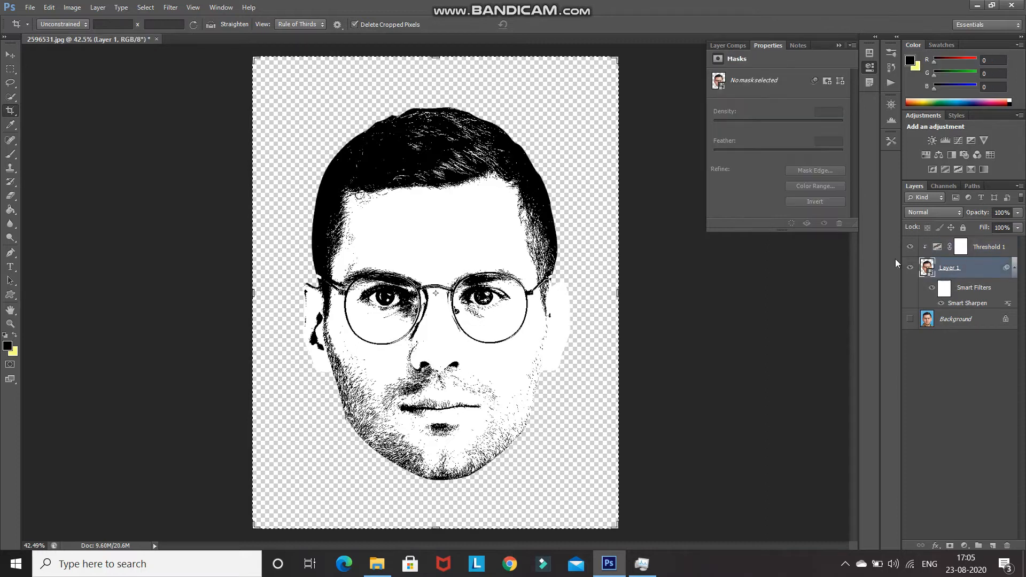
pyautogui.click(963, 545)
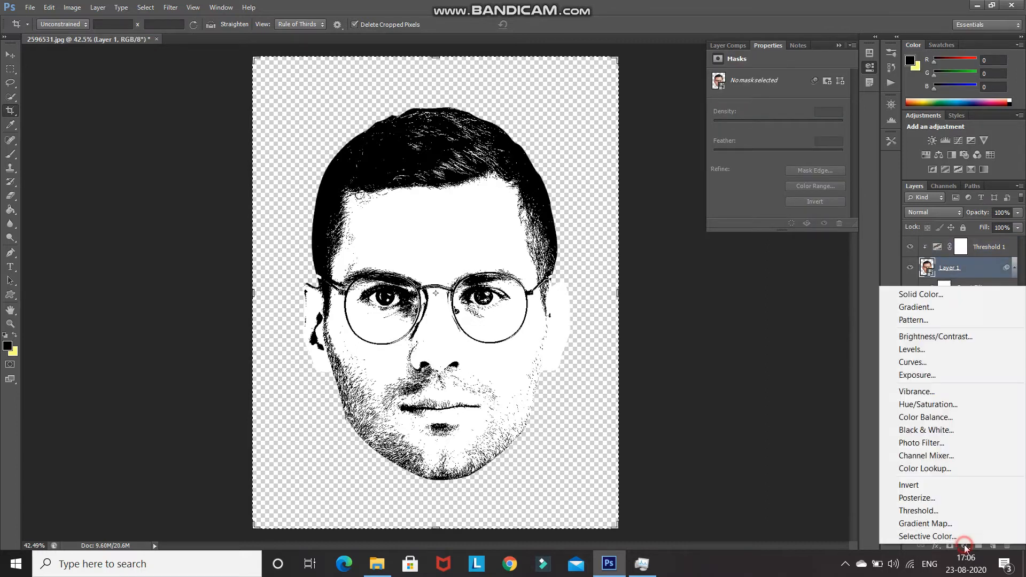
pyautogui.click(935, 511)
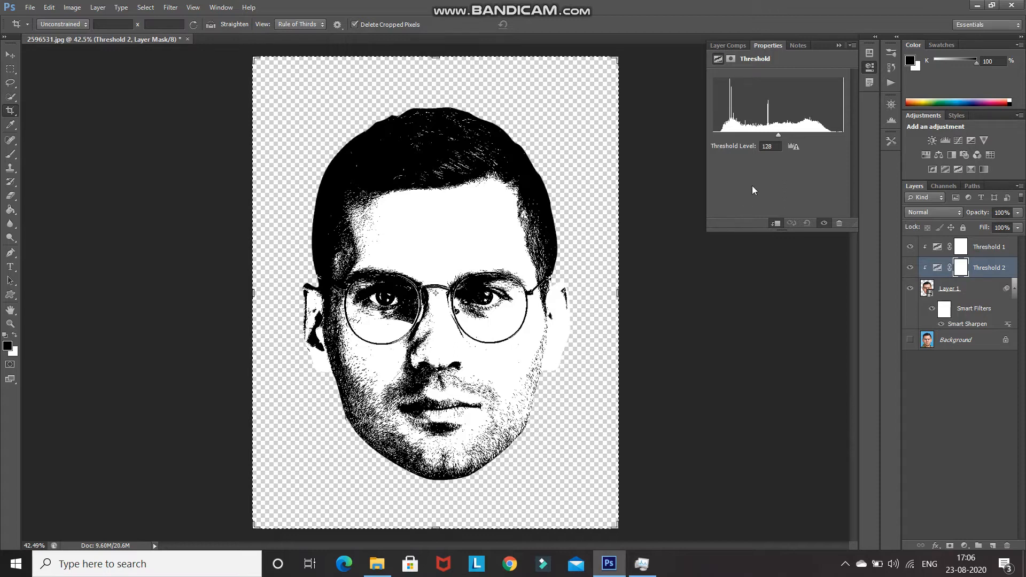
pyautogui.moveTo(778, 136); pyautogui.dragTo(814, 136)
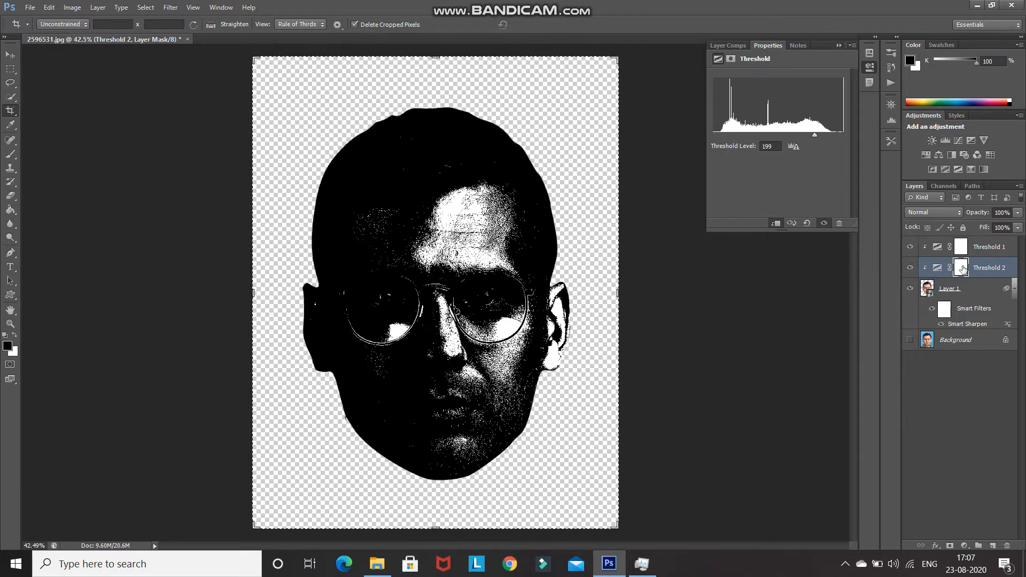
# Invert the layer mask of the Threshold 2 adjustment to black
pyautogui.click(961, 268)
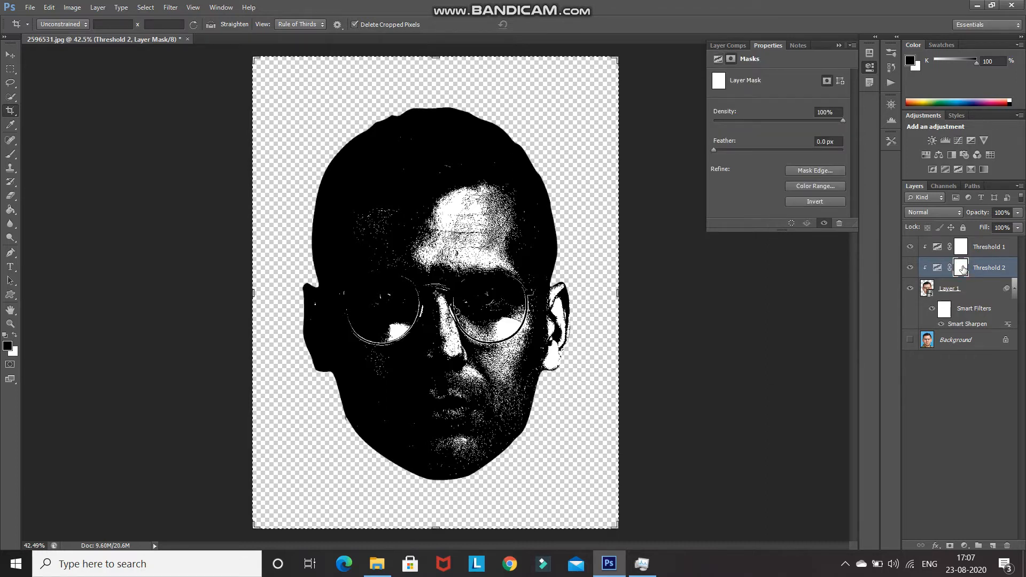
pyautogui.moveTo(963, 269); pyautogui.dragTo(962, 268)
pyautogui.hotkey('ctrl', 'i')
# Set up the Brush tool with a soft round tip and white (ffffff) as the foreground color
pyautogui.rightClick(11, 154)
pyautogui.click(61, 153)
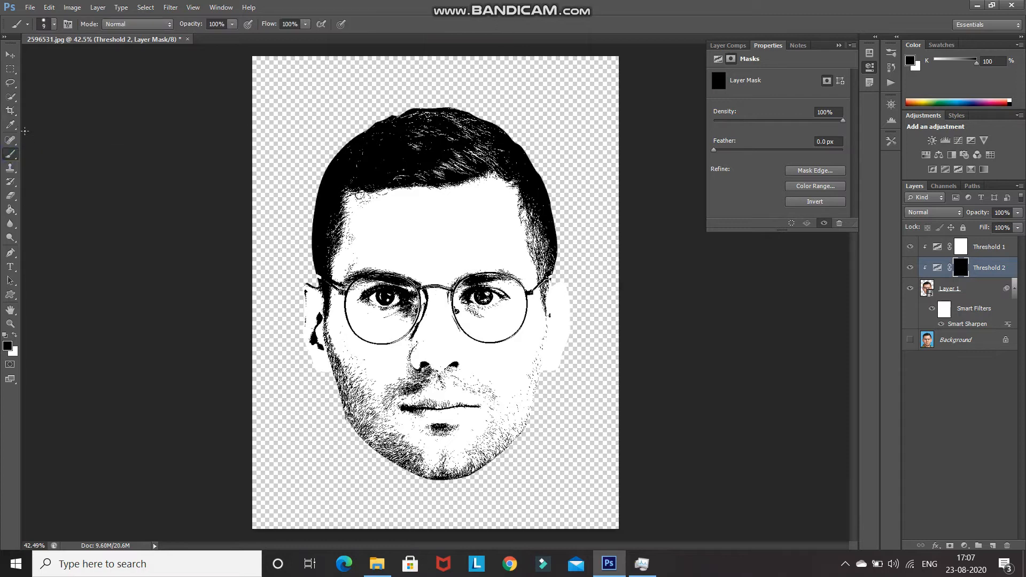
pyautogui.click(53, 25)
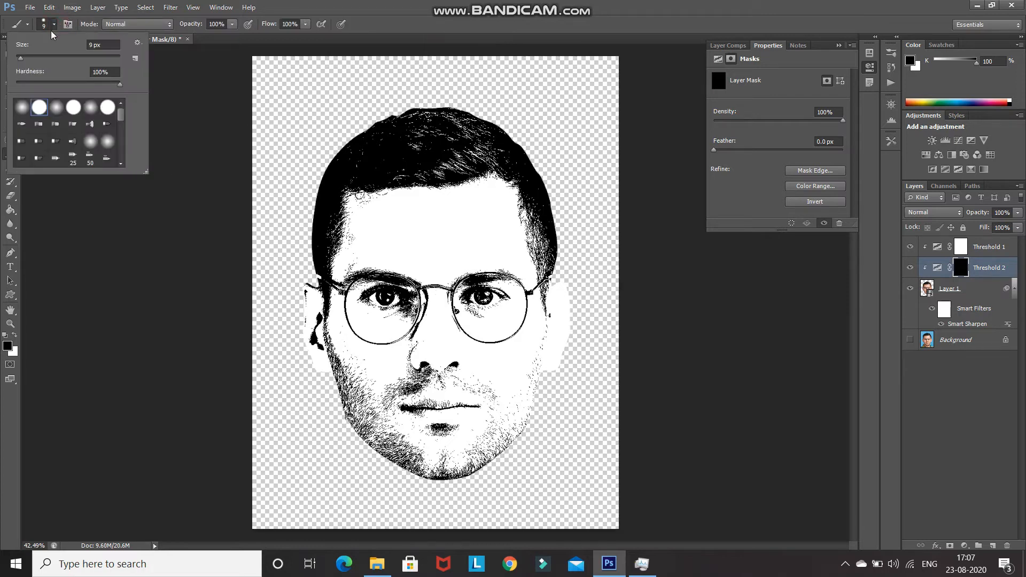
pyautogui.doubleClick(22, 112)
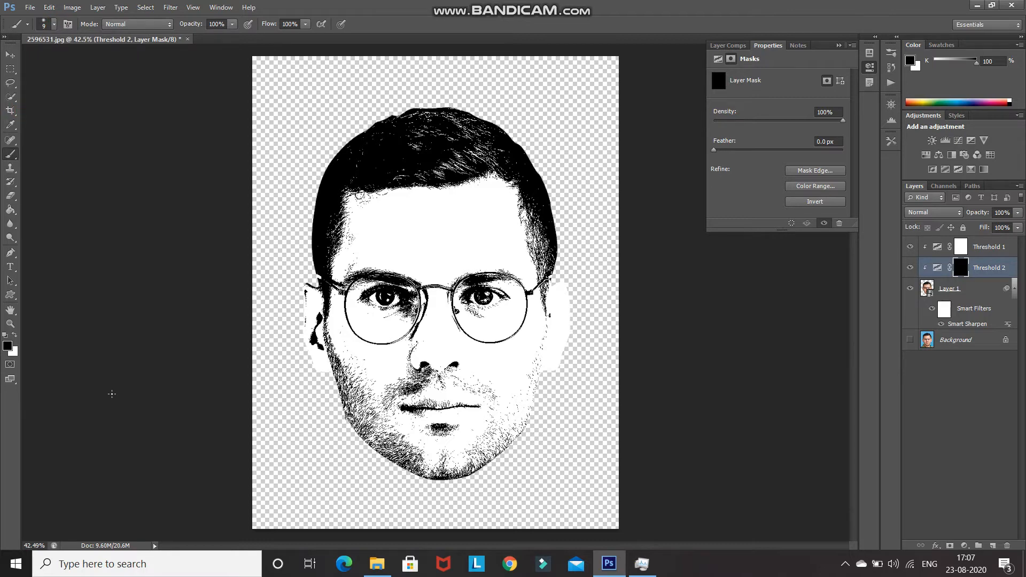
pyautogui.click(14, 334)
pyautogui.click(8, 347)
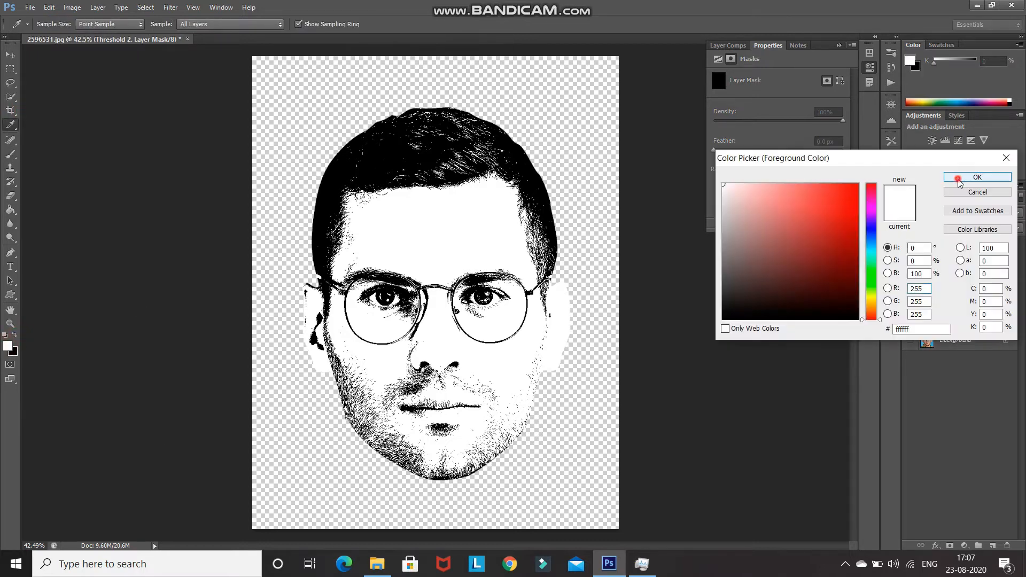
pyautogui.click(978, 176)
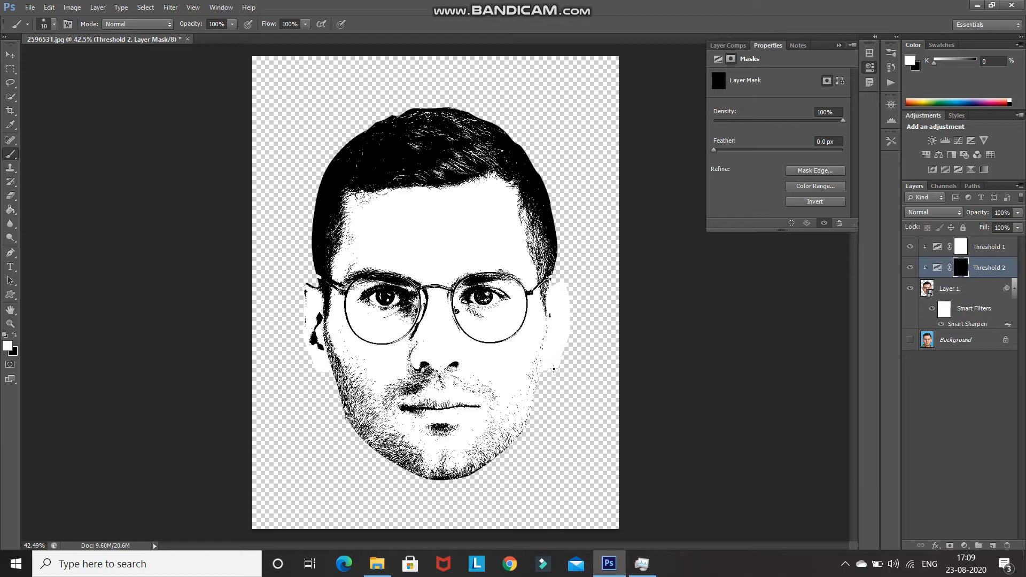
# Enlarge the brush to 90 px and paint white on the Threshold 2 mask over the ear on the image's right side
pyautogui.press(']')
pyautogui.press(']')
pyautogui.press(']')
pyautogui.press(']')
pyautogui.press(']')
pyautogui.press(']')
pyautogui.moveTo(566, 316)
pyautogui.mouseDown()
pyautogui.moveTo(558, 368)
pyautogui.moveTo(568, 331)
pyautogui.mouseUp()
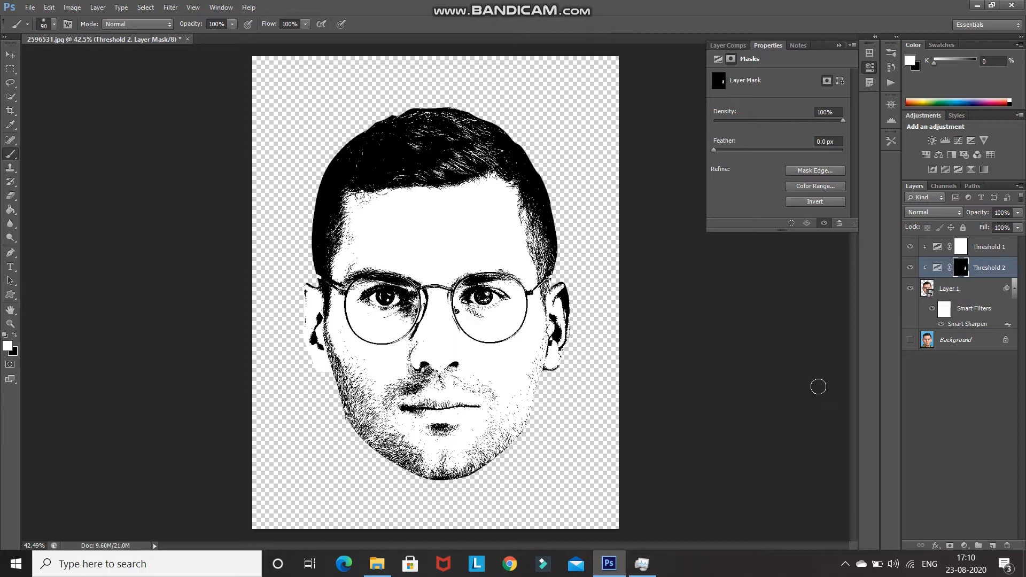
# Start an Oil Paint filter on the head layer with Cleanliness 2, Scale 0.1 and Bristle Detail 0
pyautogui.click(975, 293)
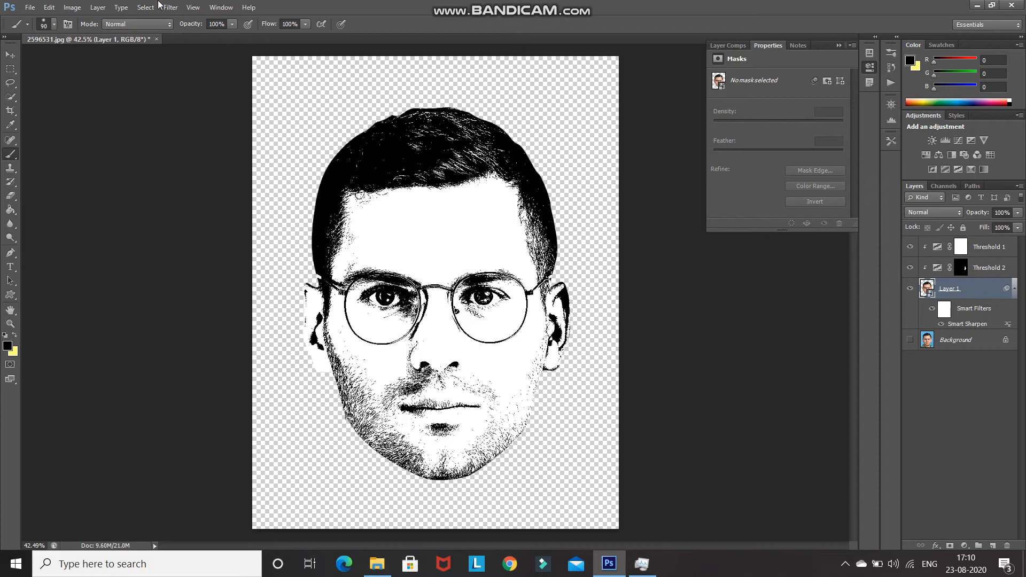
pyautogui.click(169, 8)
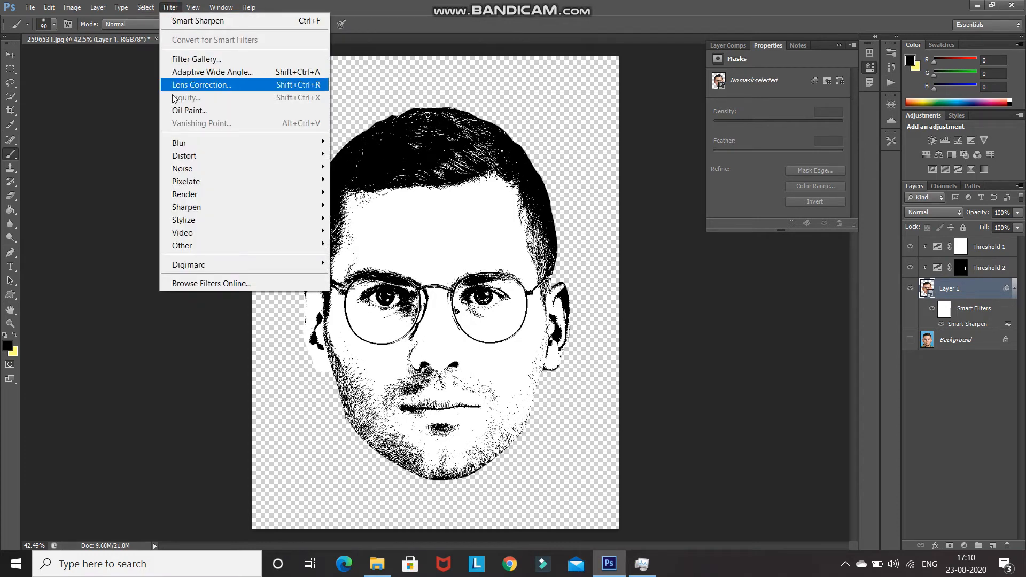
pyautogui.click(182, 110)
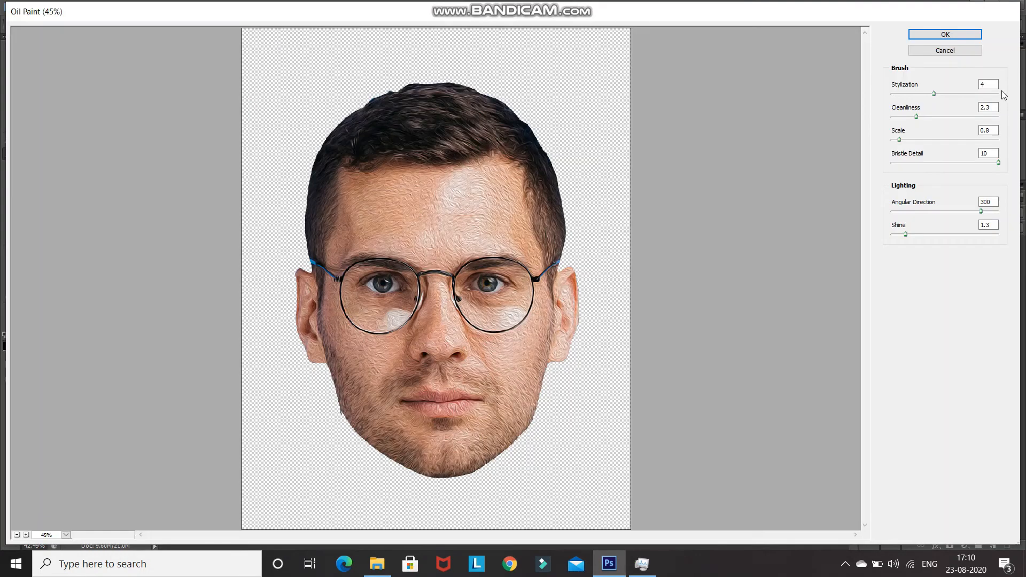
pyautogui.doubleClick(993, 107)
pyautogui.write('2')
pyautogui.click(990, 129)
pyautogui.press('BackSpace')
pyautogui.write('1')
pyautogui.doubleClick(994, 152)
pyautogui.press('BackSpace')
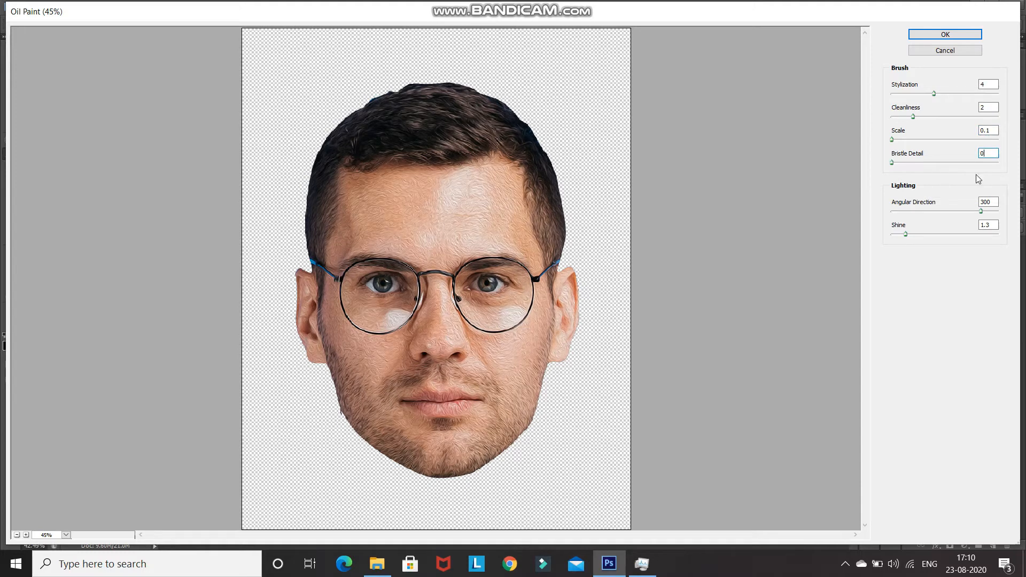
# Set the Oil Paint lighting to Angular Direction 0 and Shine 0, and apply the filter
pyautogui.doubleClick(991, 202)
pyautogui.press('BackSpace')
pyautogui.write('0')
pyautogui.click(990, 225)
pyautogui.doubleClick(991, 225)
pyautogui.write('0')
pyautogui.click(917, 36)
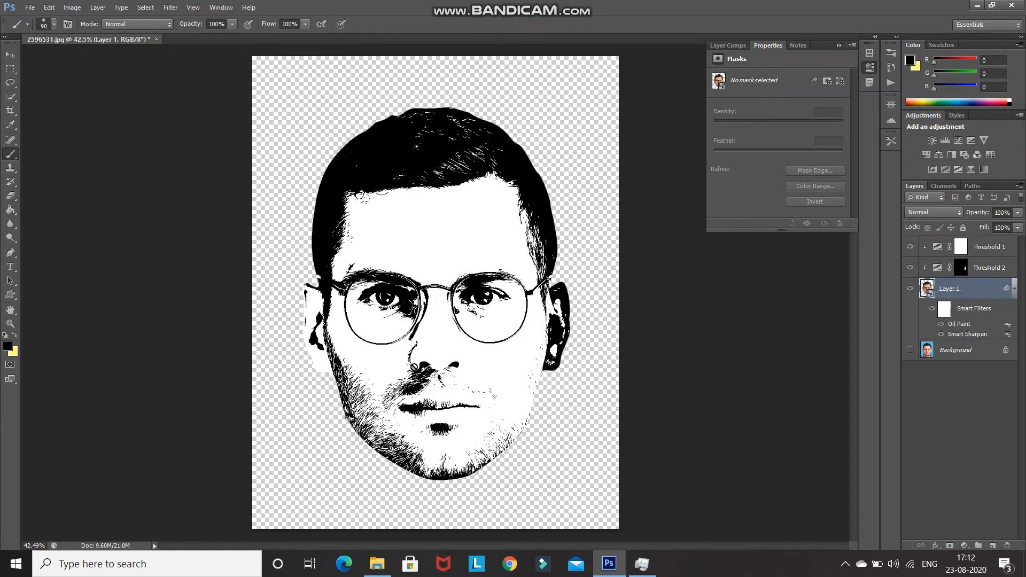
# Apply a second Smart Sharpen filter to the head layer with Amount 80% and Radius 2.0 px
pyautogui.click(171, 8)
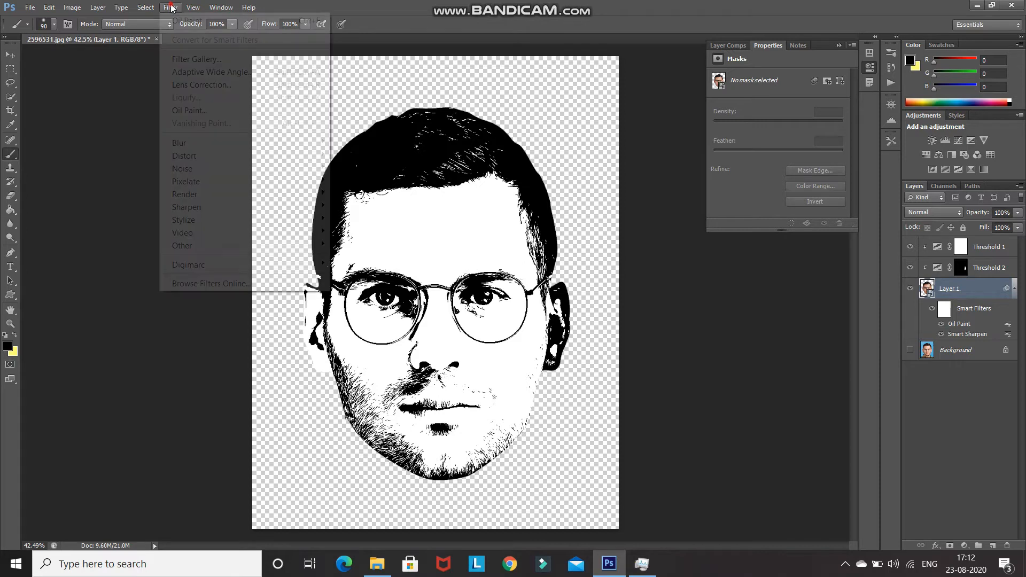
pyautogui.moveTo(248, 210)
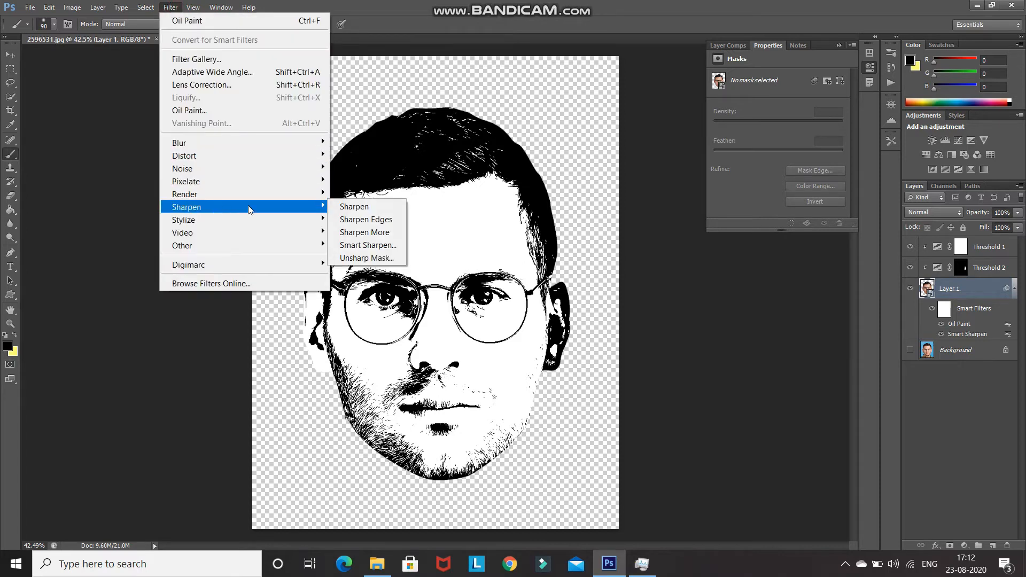
pyautogui.click(349, 247)
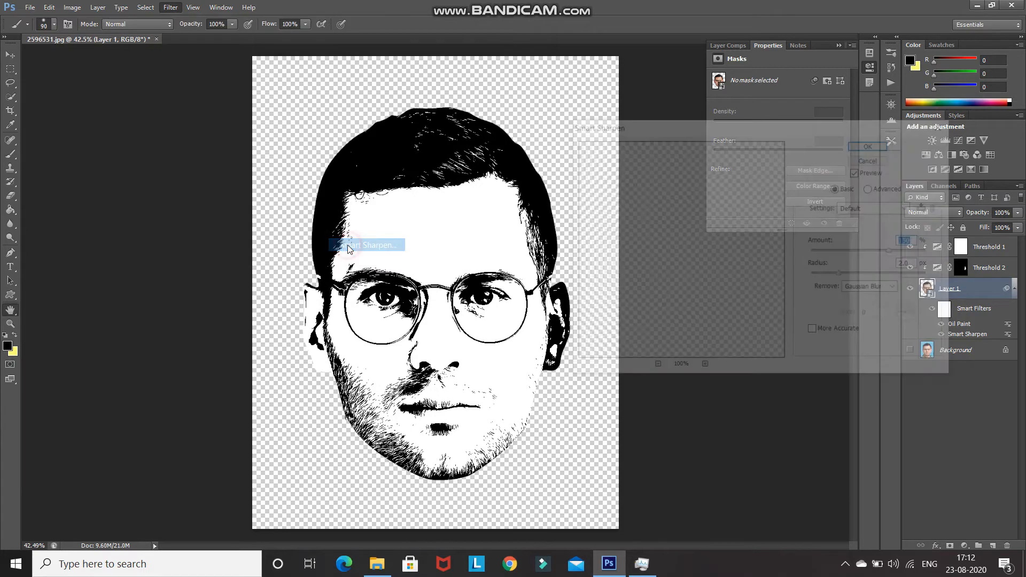
pyautogui.press('BackSpace')
pyautogui.write('80')
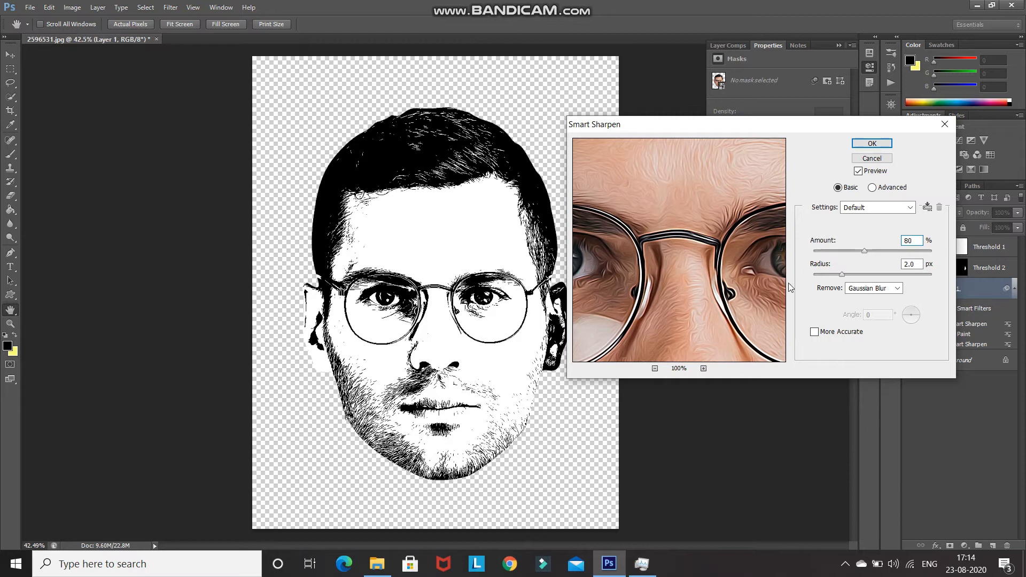
pyautogui.click(865, 143)
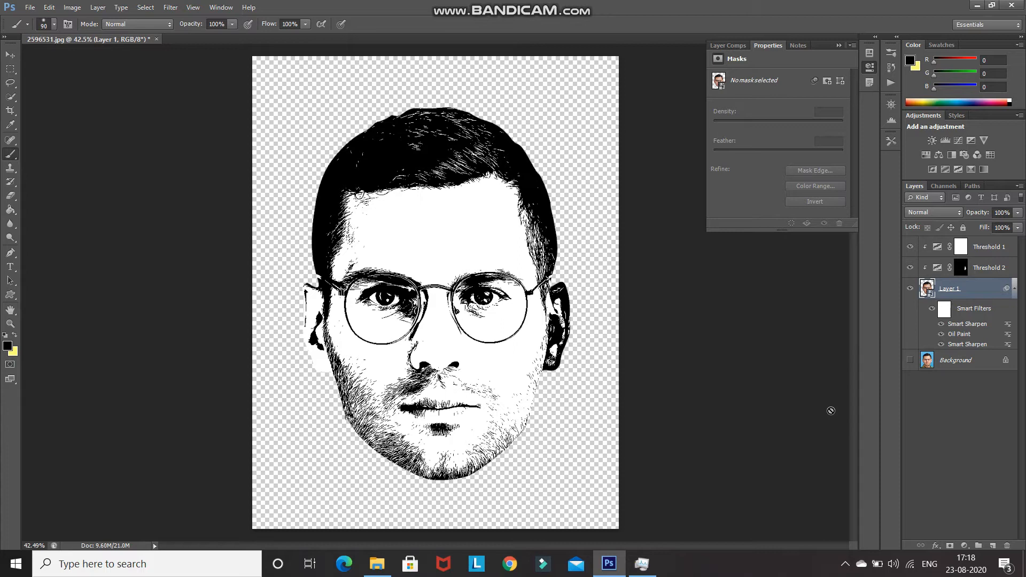
# Group the head layer with both Threshold adjustments, then duplicate the group and hide the original
pyautogui.keyDown('shift'); pyautogui.click(994, 249); pyautogui.keyUp('shift')
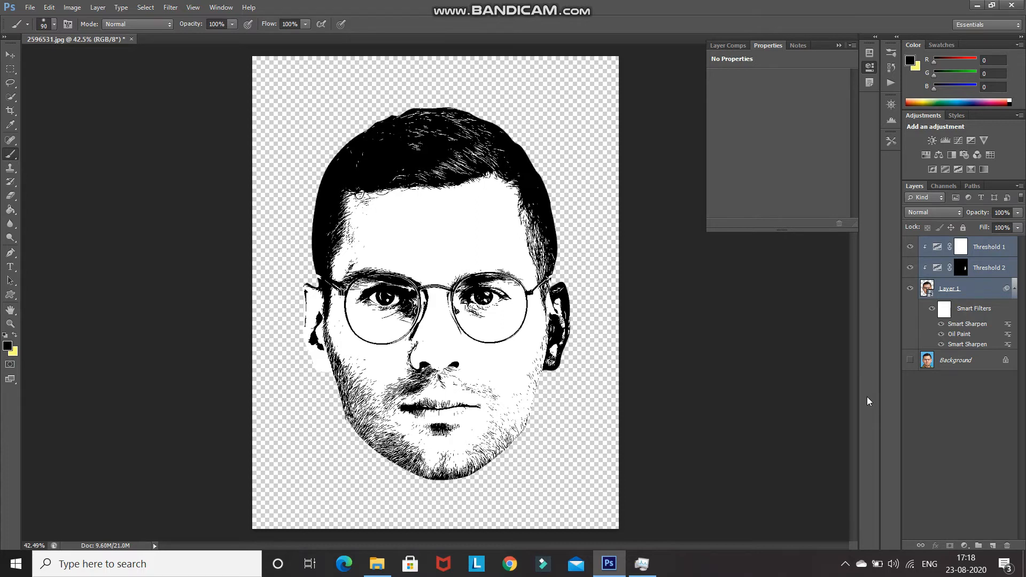
pyautogui.hotkey('ctrl', 'g')
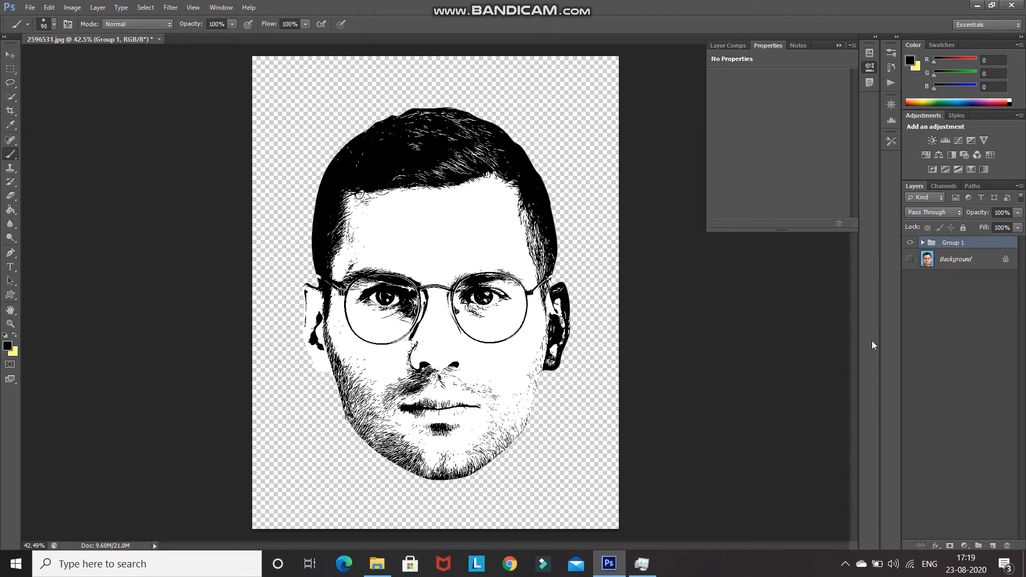
pyautogui.hotkey('ctrl', 'j')
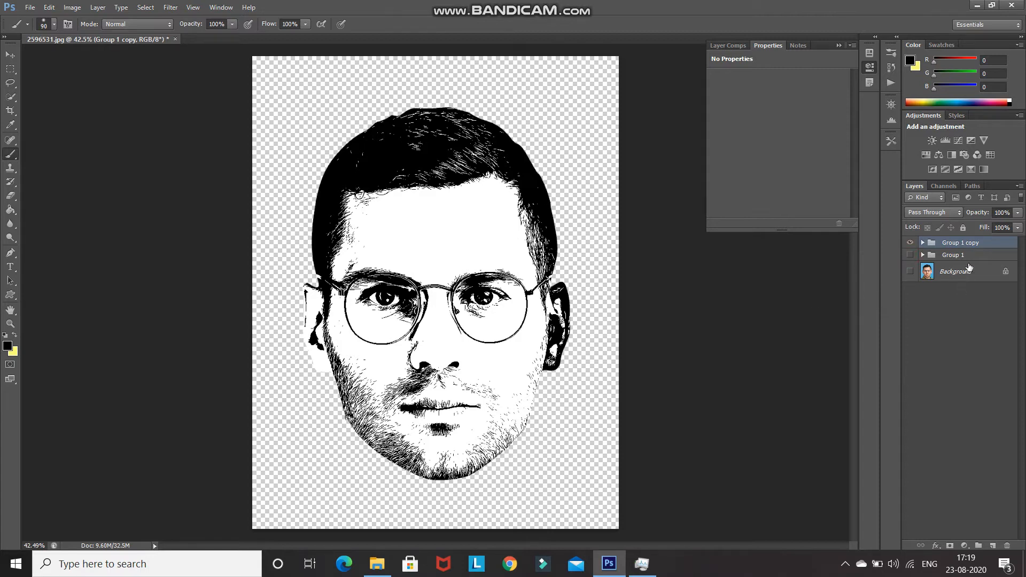
# Merge the duplicated group into a single layer and add a white layer mask to it
pyautogui.rightClick(990, 245)
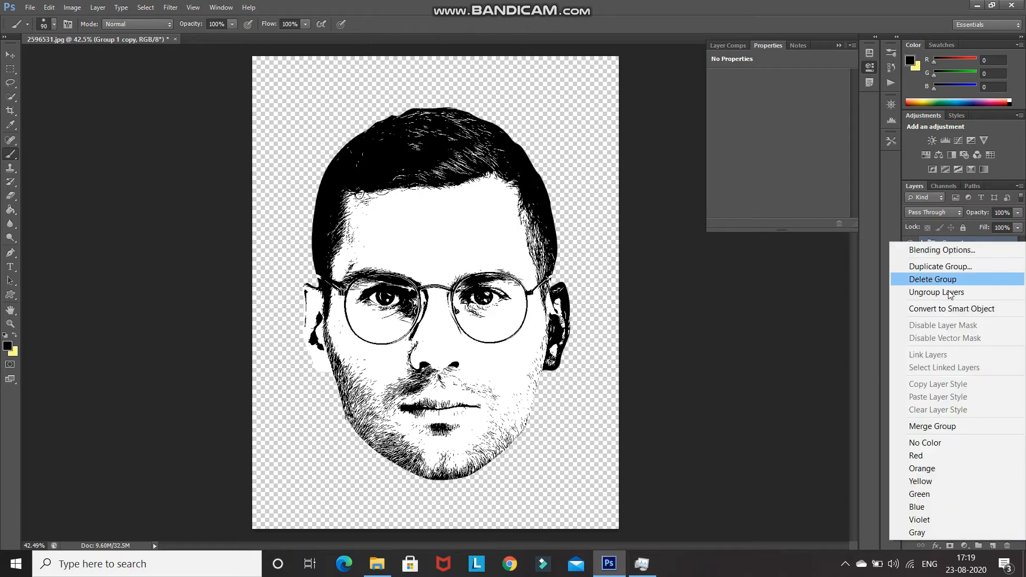
pyautogui.click(938, 426)
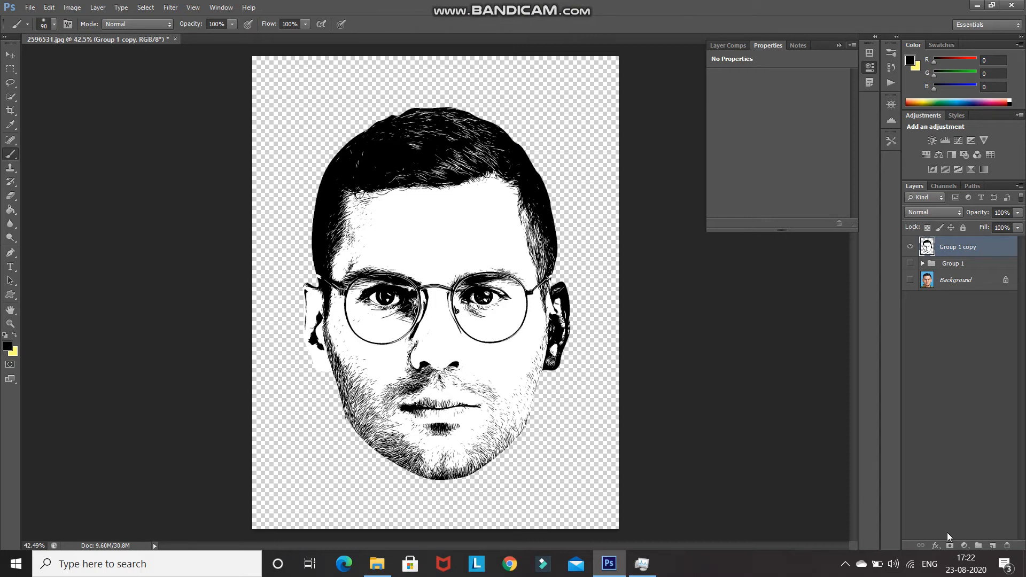
pyautogui.click(950, 546)
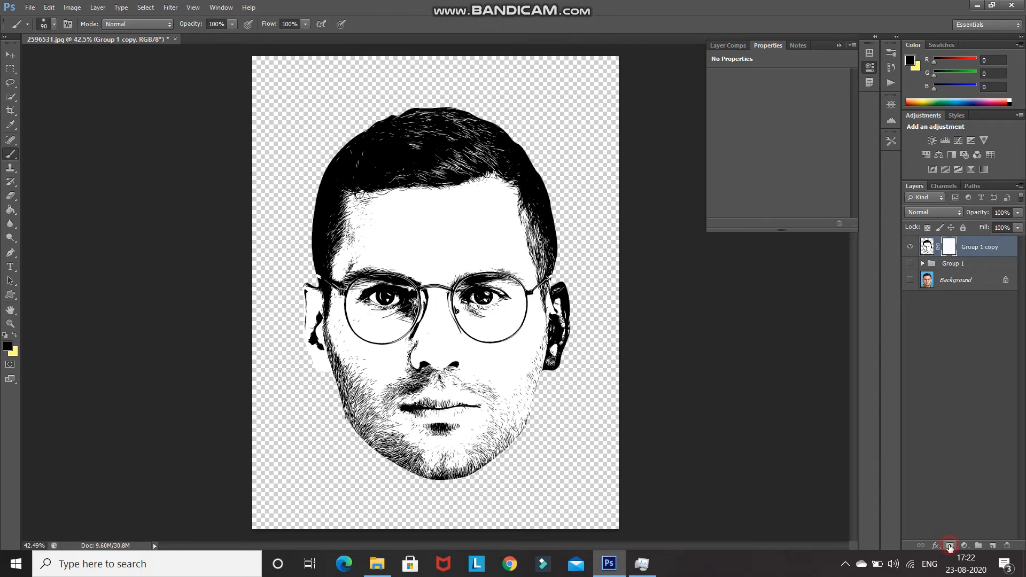
# With a 70 px soft round brush in black (000000), paint on the Group 1 copy mask over the stray marks on the forehead
pyautogui.rightClick(10, 155)
pyautogui.click(33, 153)
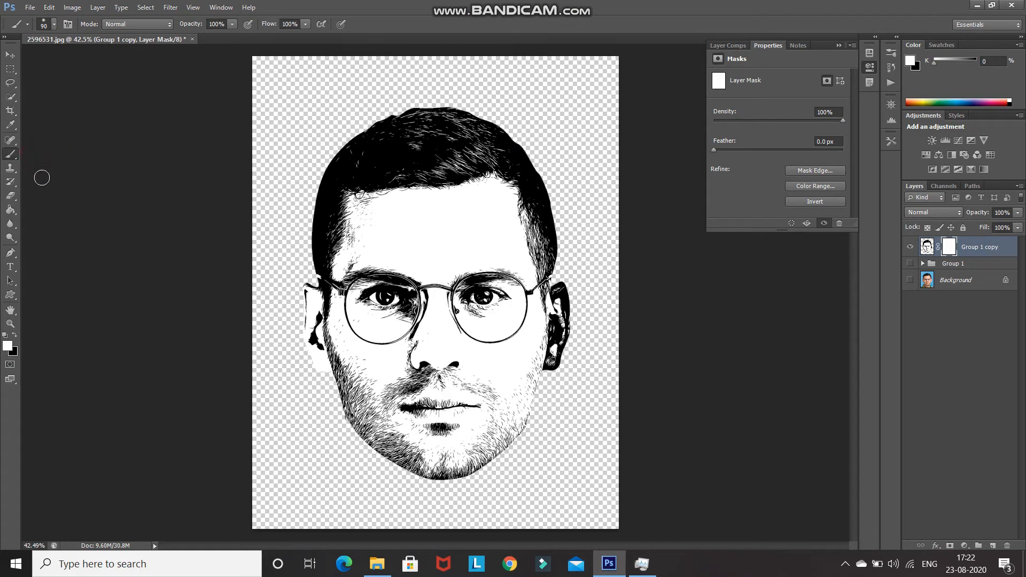
pyautogui.click(54, 24)
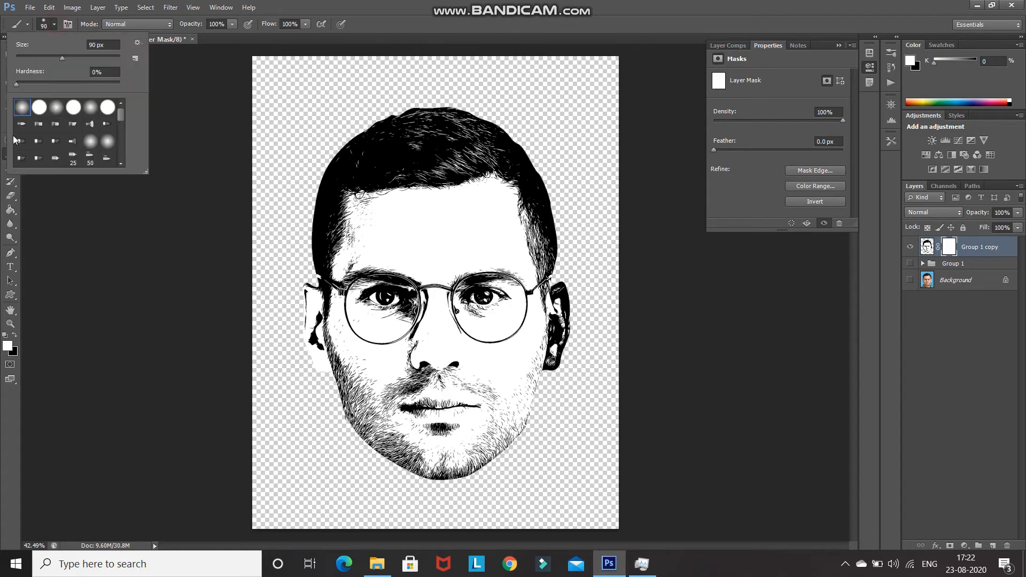
pyautogui.doubleClick(22, 104)
pyautogui.click(15, 335)
pyautogui.click(7, 346)
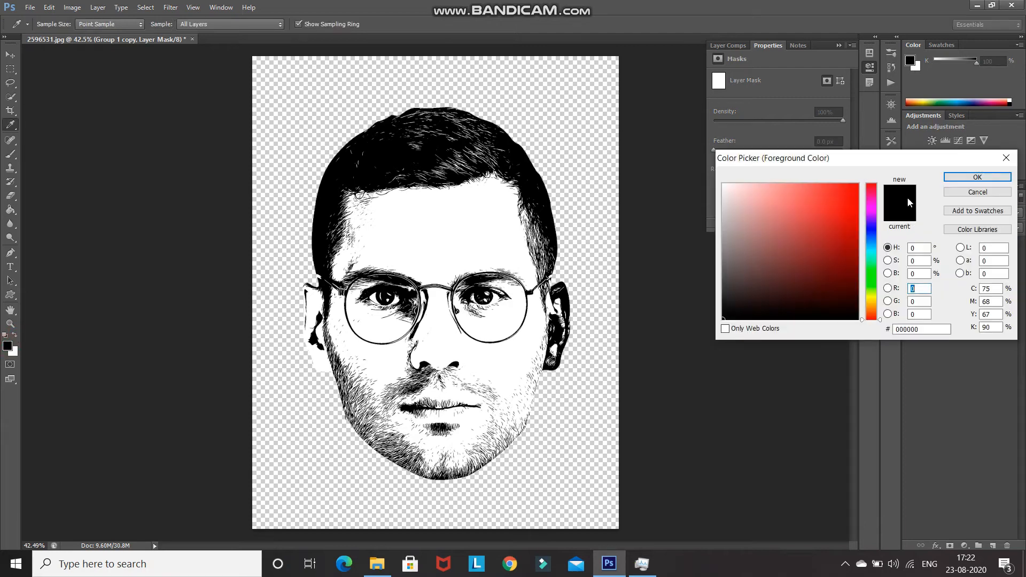
pyautogui.click(977, 177)
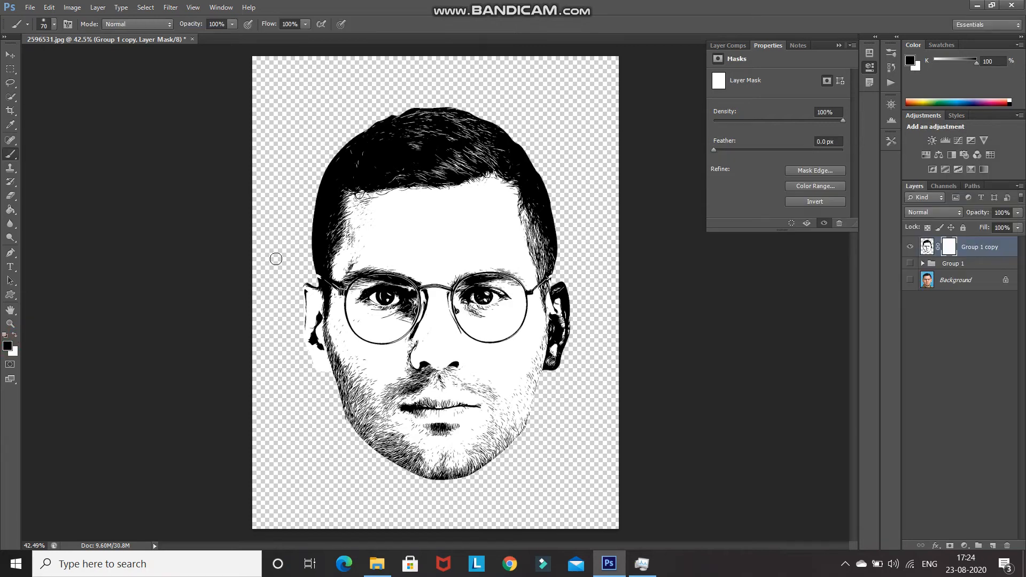
pyautogui.click(368, 212)
pyautogui.moveTo(368, 213)
pyautogui.mouseDown()
pyautogui.moveTo(361, 205)
pyautogui.moveTo(354, 242)
pyautogui.moveTo(357, 228)
pyautogui.mouseUp()
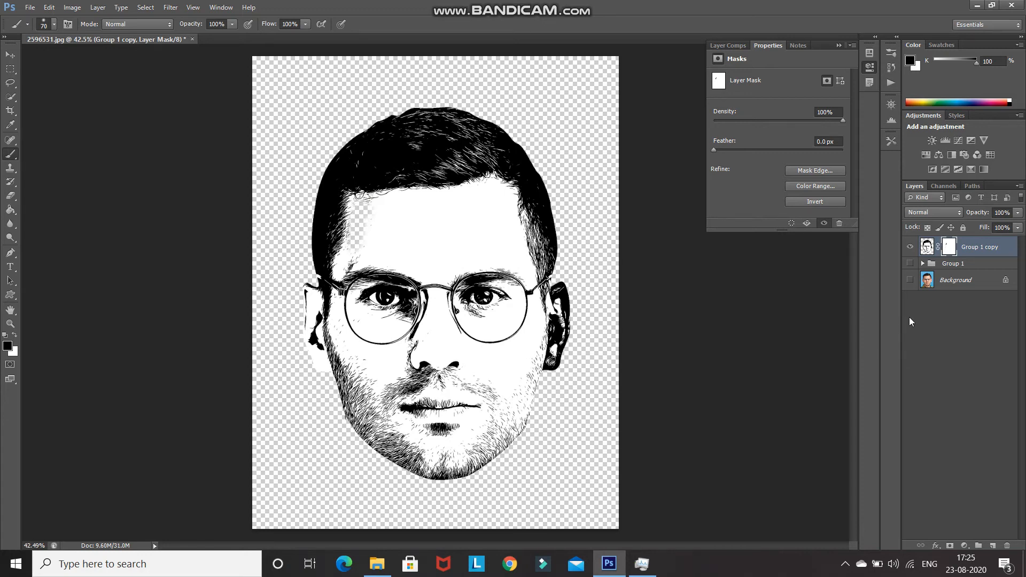
# Add a white (ffffff) Solid Color fill layer directly above Group 1, beneath the merged head layer
pyautogui.click(972, 267)
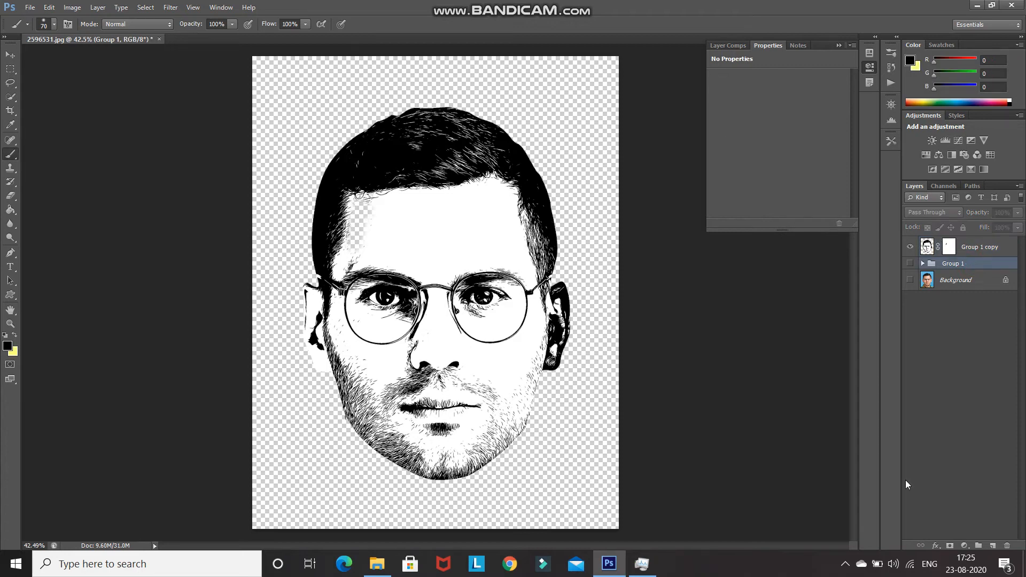
pyautogui.click(964, 545)
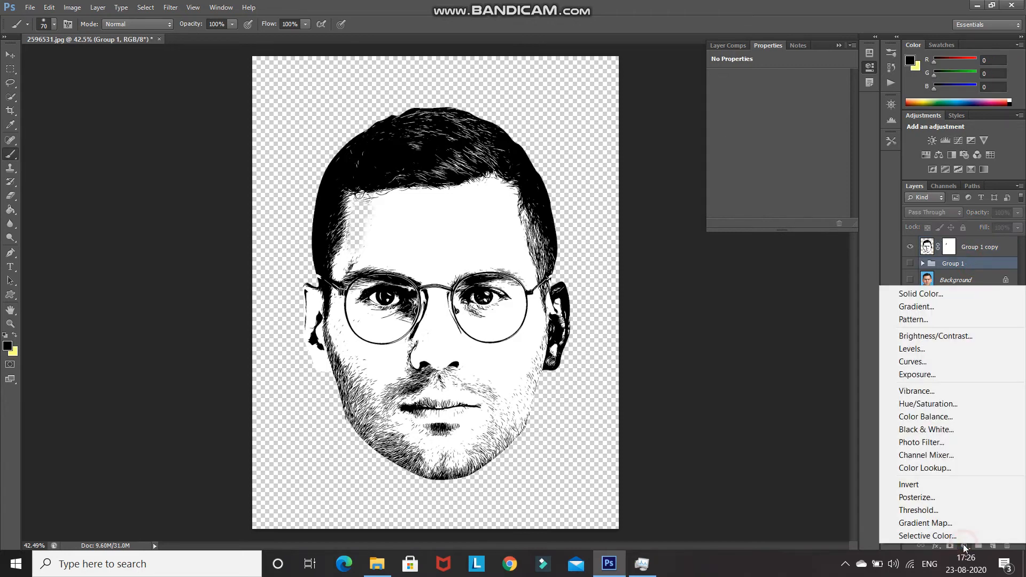
pyautogui.click(916, 295)
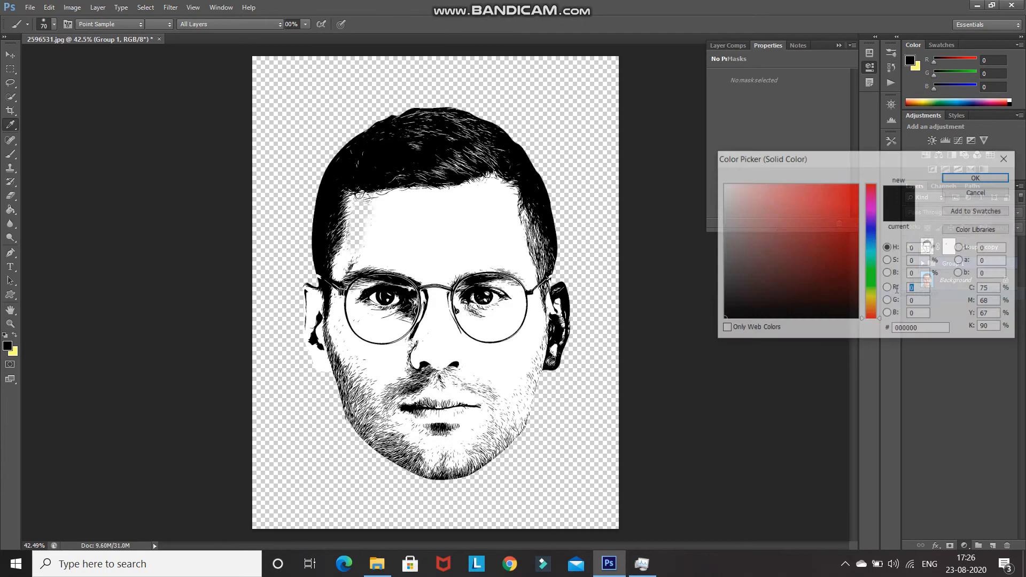
pyautogui.moveTo(767, 279); pyautogui.dragTo(723, 184)
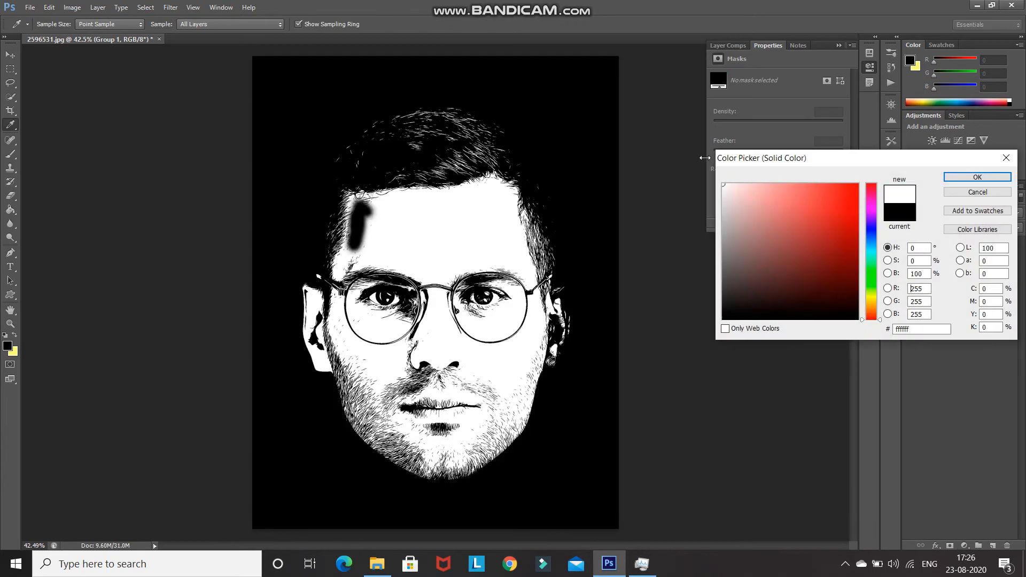
pyautogui.click(982, 178)
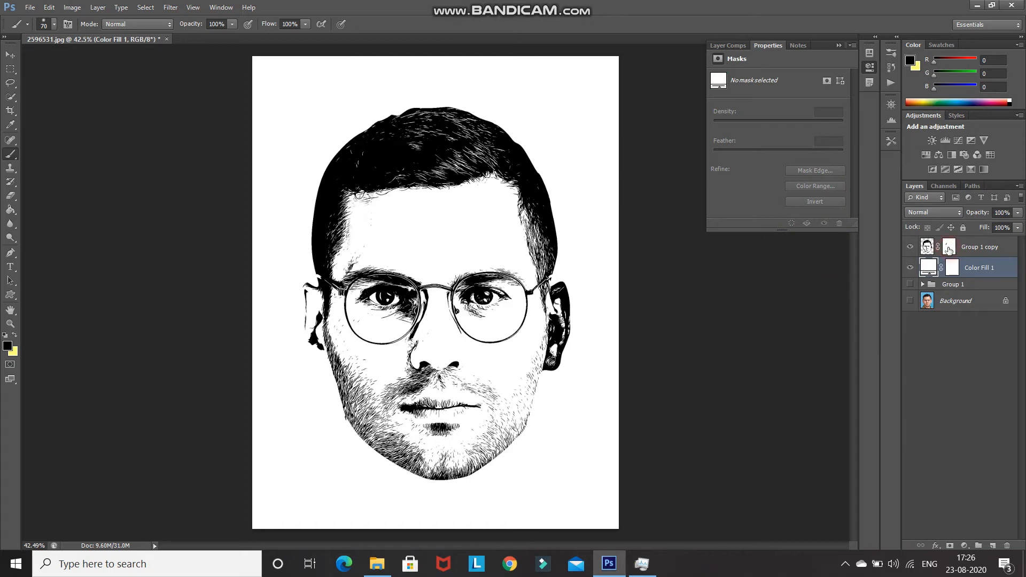
# Paint black on the Group 1 copy mask over the remaining stray marks along the hairline, forehead and eyebrows
pyautogui.click(949, 248)
pyautogui.moveTo(366, 222); pyautogui.dragTo(351, 262)
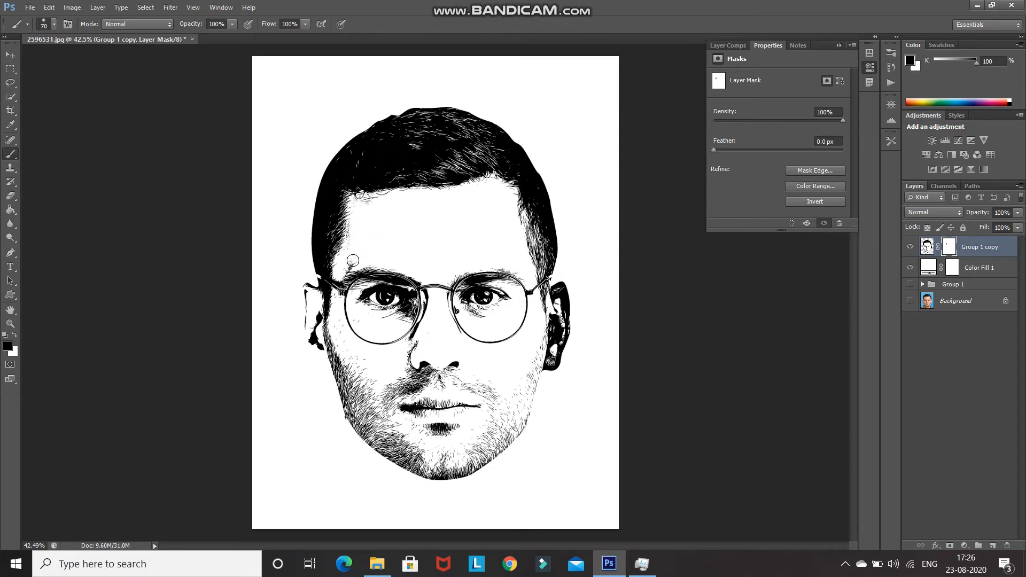
pyautogui.moveTo(355, 202); pyautogui.dragTo(381, 198)
pyautogui.moveTo(513, 267); pyautogui.dragTo(483, 263)
# Reduce the brush to 25 px and mask out small stray marks around the eyes, nose, cheeks and ear
pyautogui.press('[')
pyautogui.press('[')
pyautogui.press('[')
pyautogui.moveTo(409, 317)
pyautogui.mouseDown()
pyautogui.moveTo(393, 316)
pyautogui.moveTo(473, 309)
pyautogui.moveTo(561, 321)
pyautogui.moveTo(559, 342)
pyautogui.moveTo(514, 371)
pyautogui.moveTo(483, 442)
pyautogui.mouseUp()
pyautogui.press('[')
pyautogui.press('[')
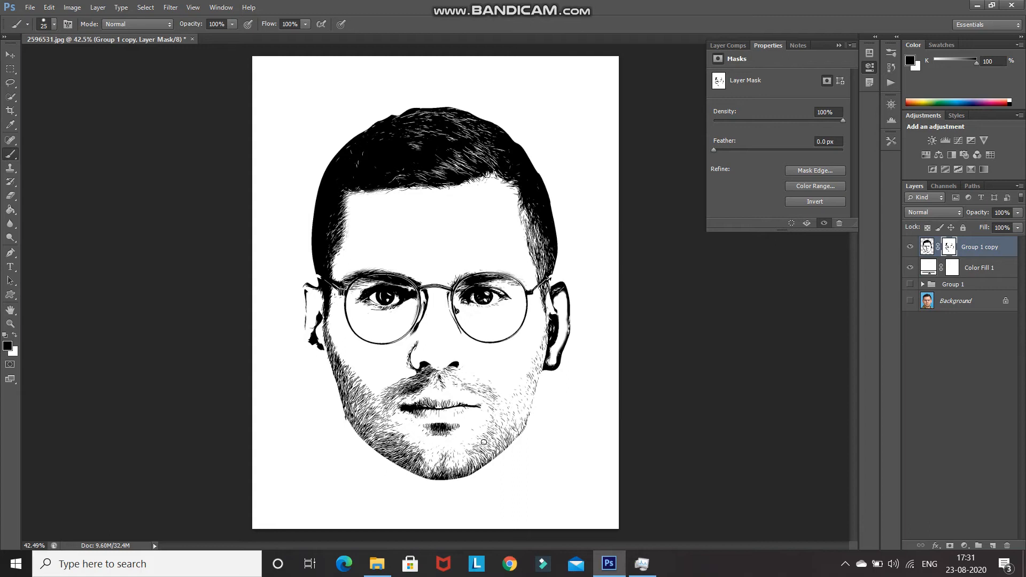
# Try to enlarge the masked head with Free Transform until it extends past the canvas edges
pyautogui.hotkey('ctrl', 't')
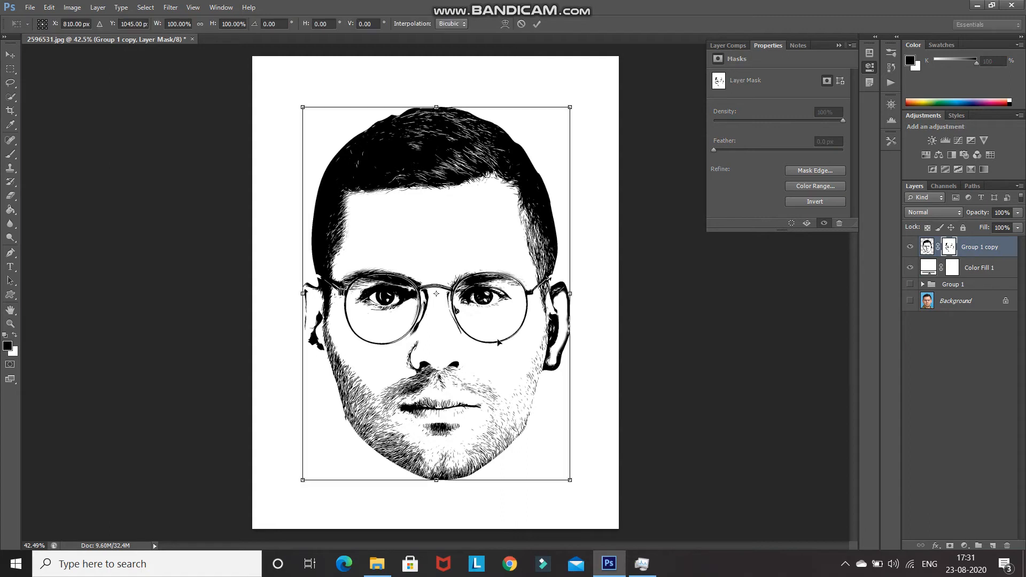
pyautogui.moveTo(574, 103); pyautogui.dragTo(747, 35)
pyautogui.moveTo(302, 482); pyautogui.dragTo(3, 571)
pyautogui.hotkey('ctrl', '-')
pyautogui.hotkey('ctrl', '-')
pyautogui.moveTo(315, 254); pyautogui.dragTo(371, 203)
pyautogui.hotkey('ctrl', '+')
pyautogui.hotkey('ctrl', '+')
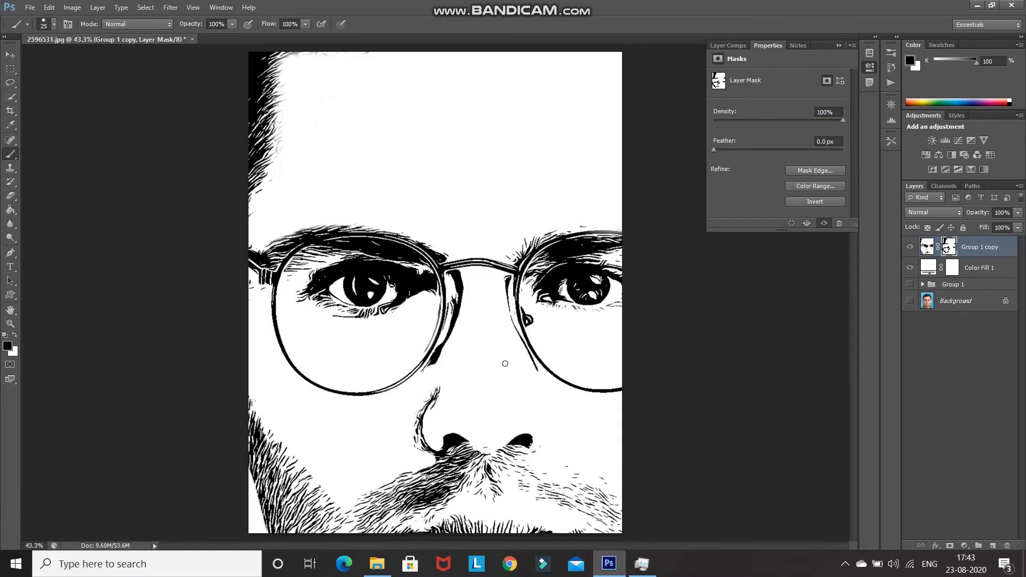
pyautogui.hotkey('ctrl', '0')
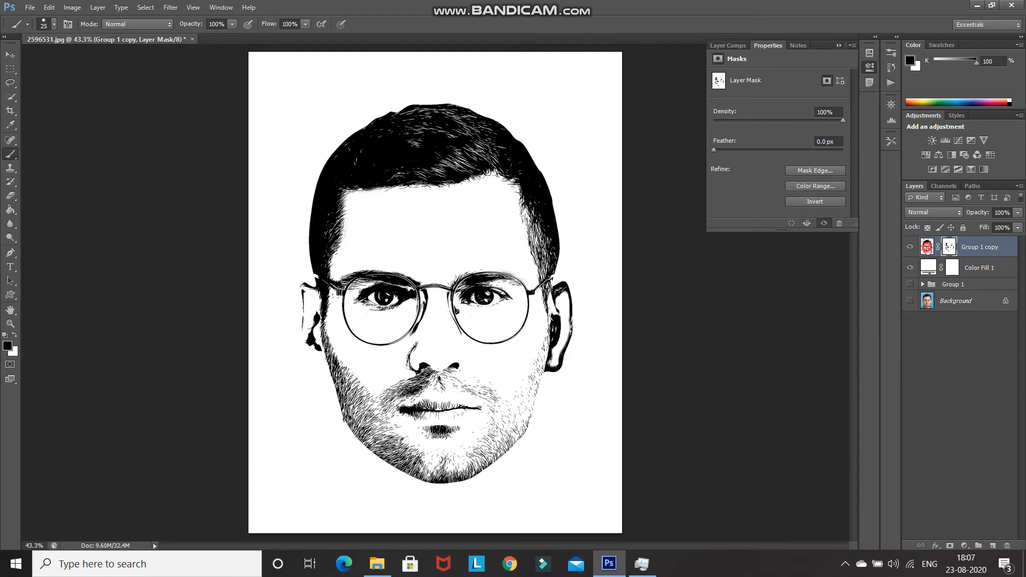
# Select the black areas of the Group 1 copy layer using Color Range with Sampled Colors and Fuzziness 200
pyautogui.click(927, 247)
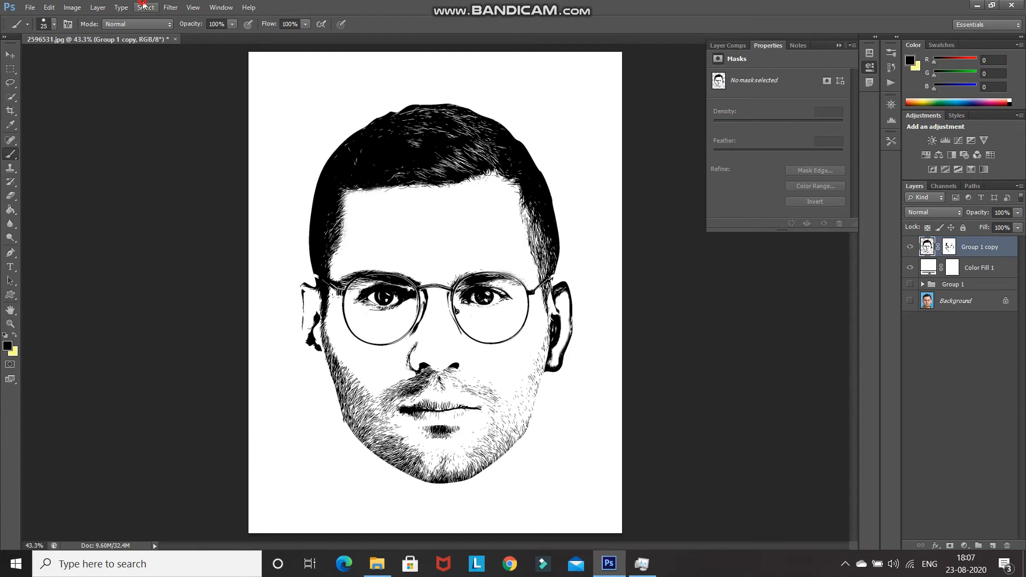
pyautogui.click(145, 8)
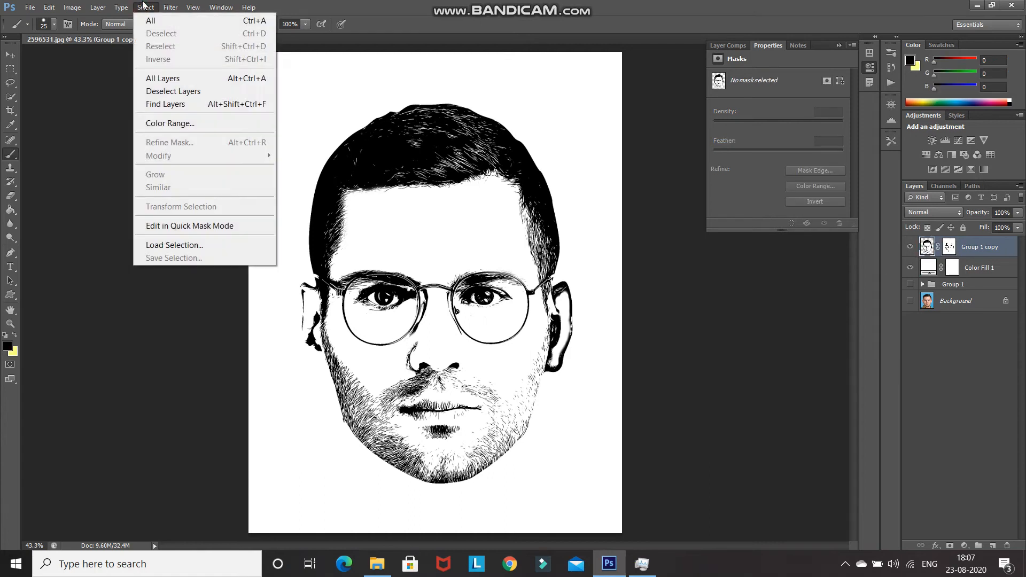
pyautogui.click(170, 124)
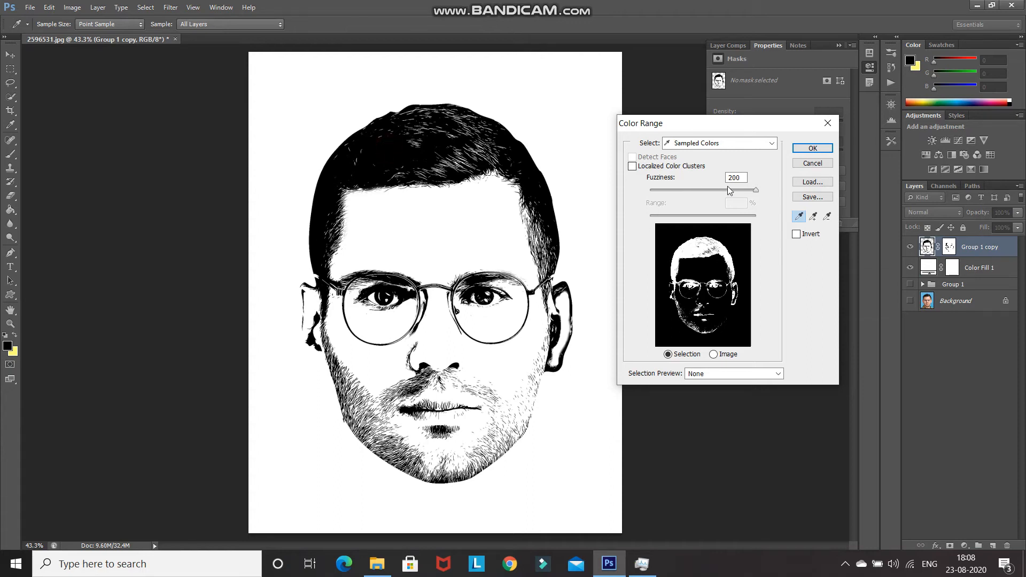
pyautogui.click(804, 149)
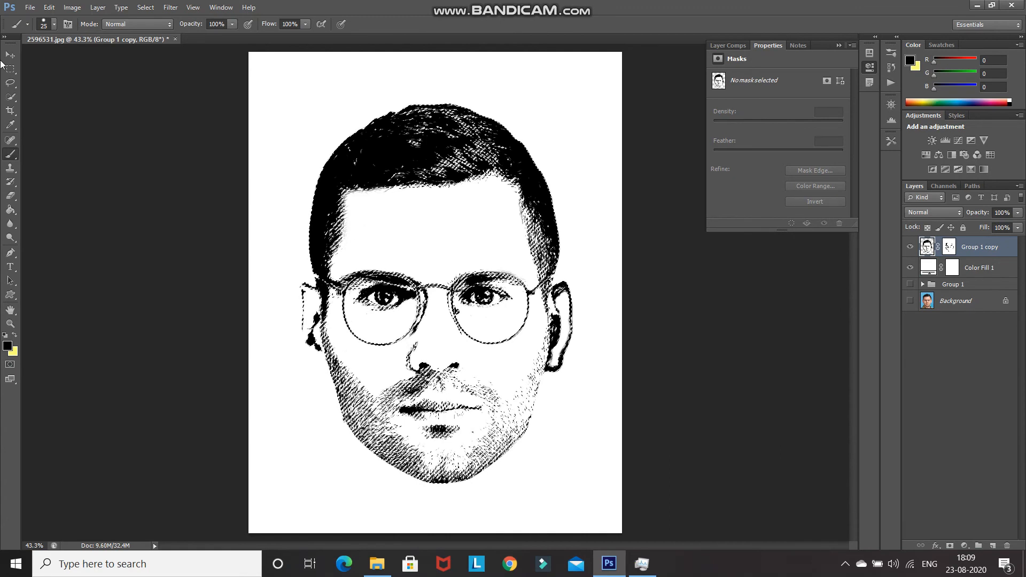
# Convert the selection of the portrait's black areas into a work path with a tolerance of 2.0 pixels
pyautogui.click(11, 97)
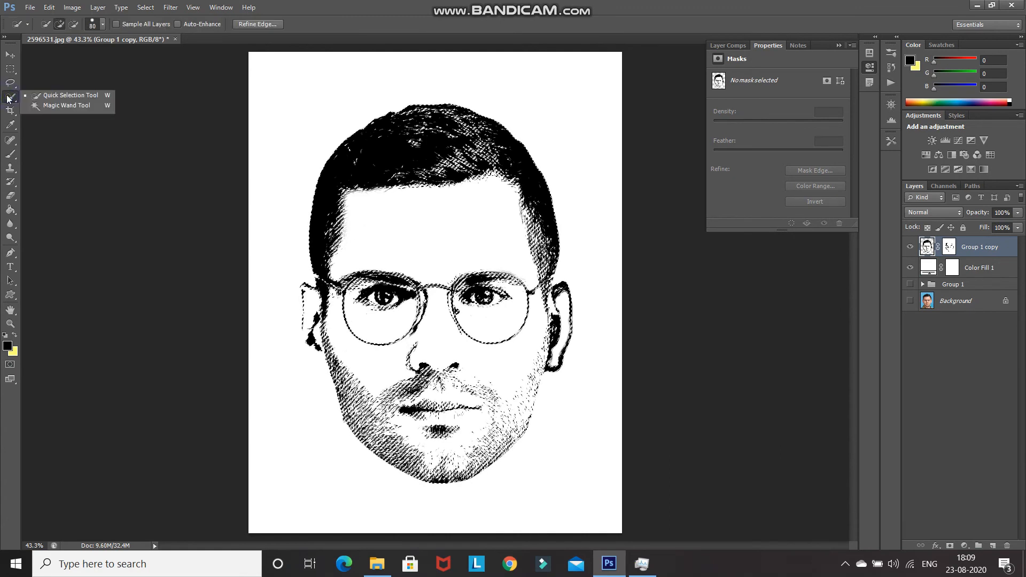
pyautogui.click(38, 97)
pyautogui.rightClick(390, 150)
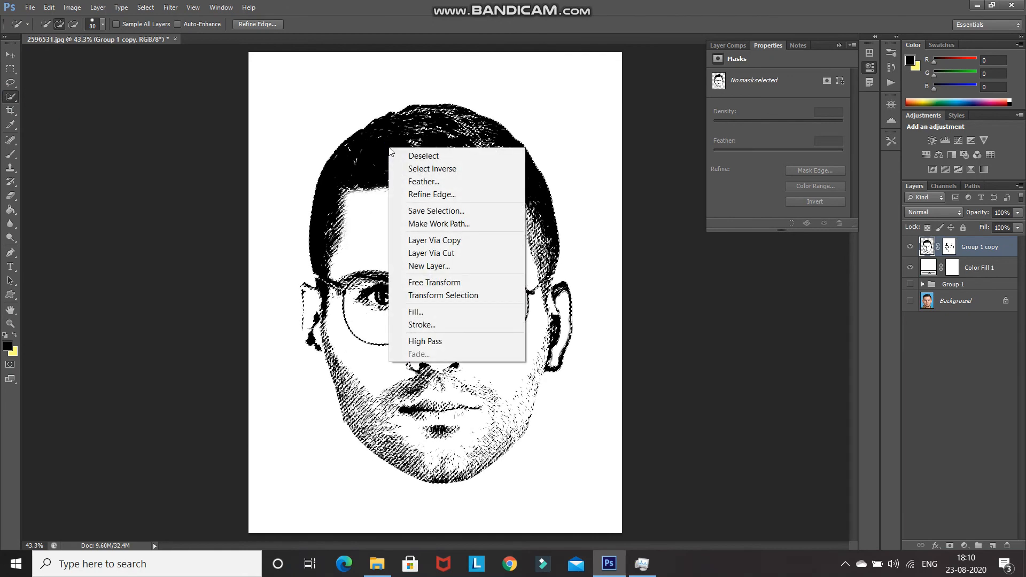
pyautogui.click(412, 224)
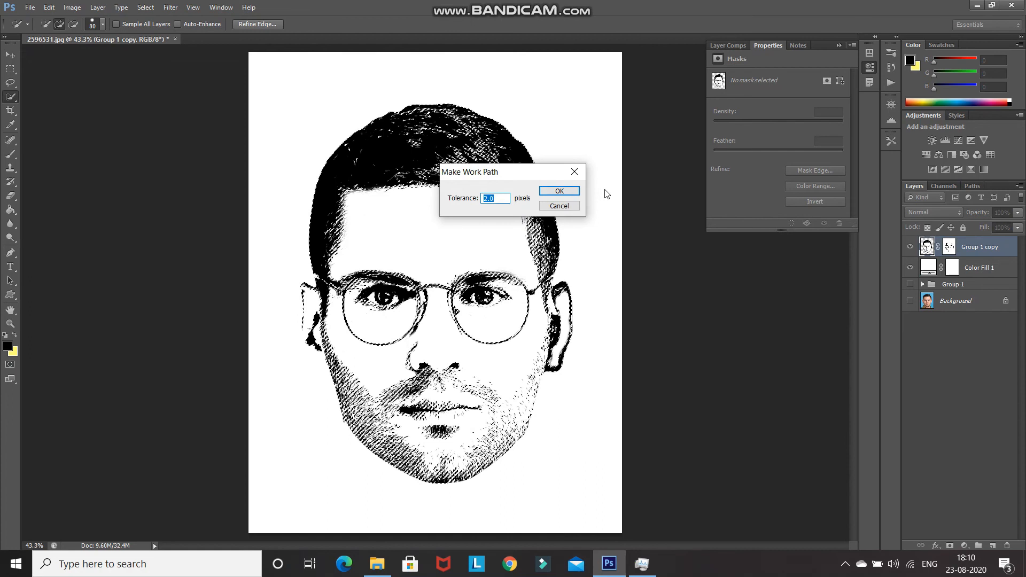
pyautogui.click(561, 190)
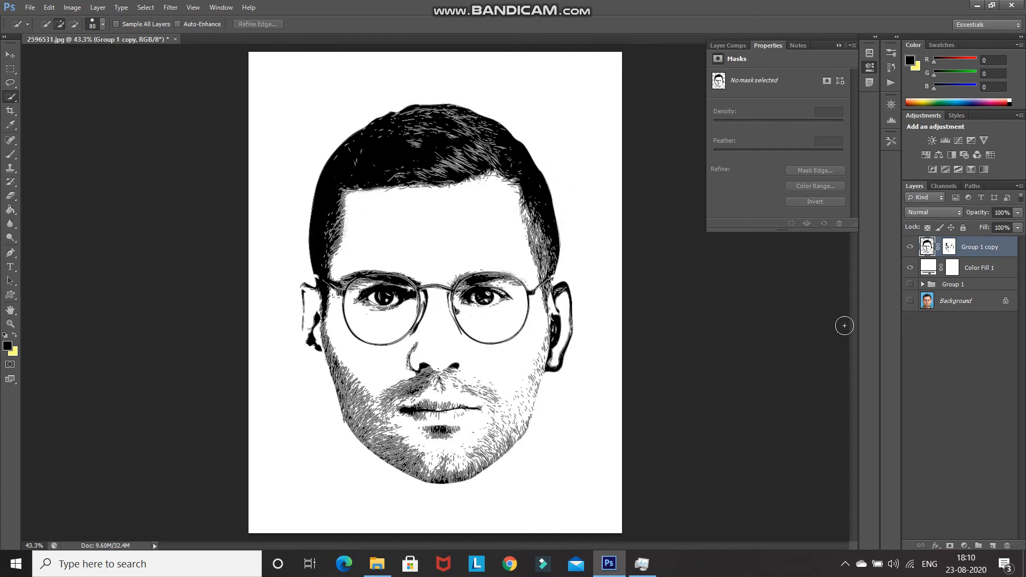
# Hide the Group 1 copy layer and add a black (000000) Solid Color fill layer shaped by the work path
pyautogui.click(909, 247)
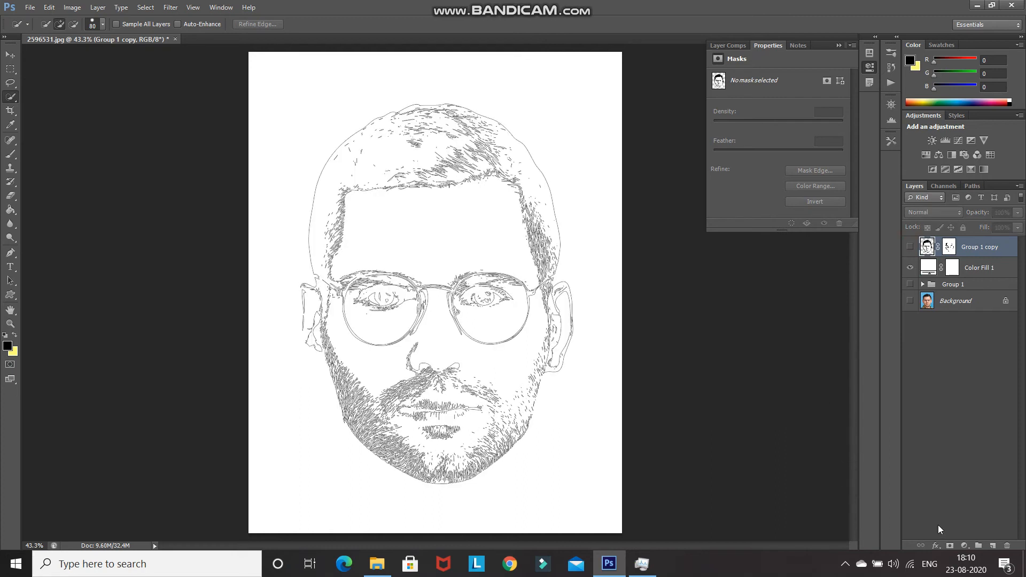
pyautogui.click(963, 545)
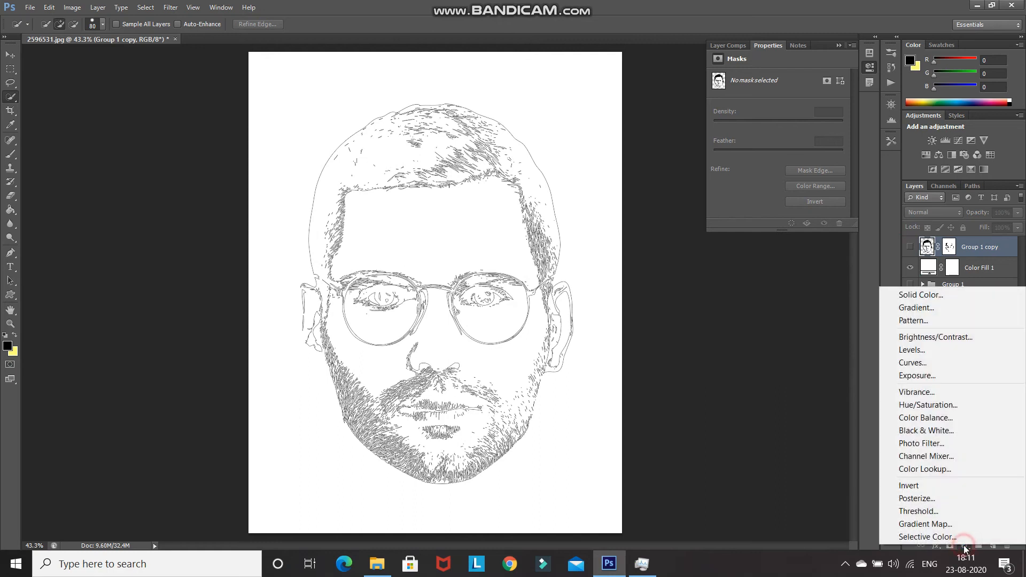
pyautogui.click(909, 294)
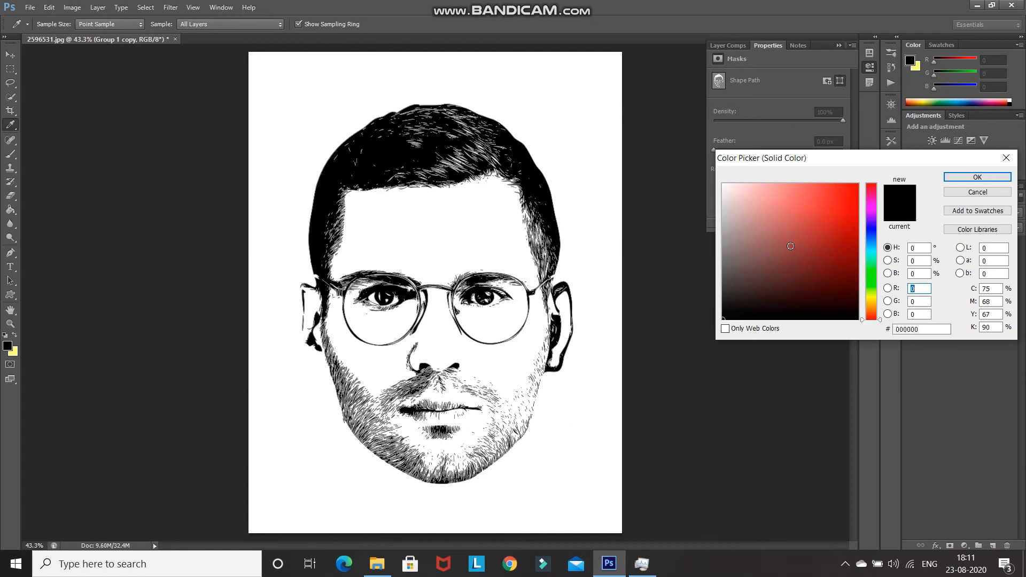
pyautogui.moveTo(792, 244); pyautogui.dragTo(709, 344)
pyautogui.click(954, 182)
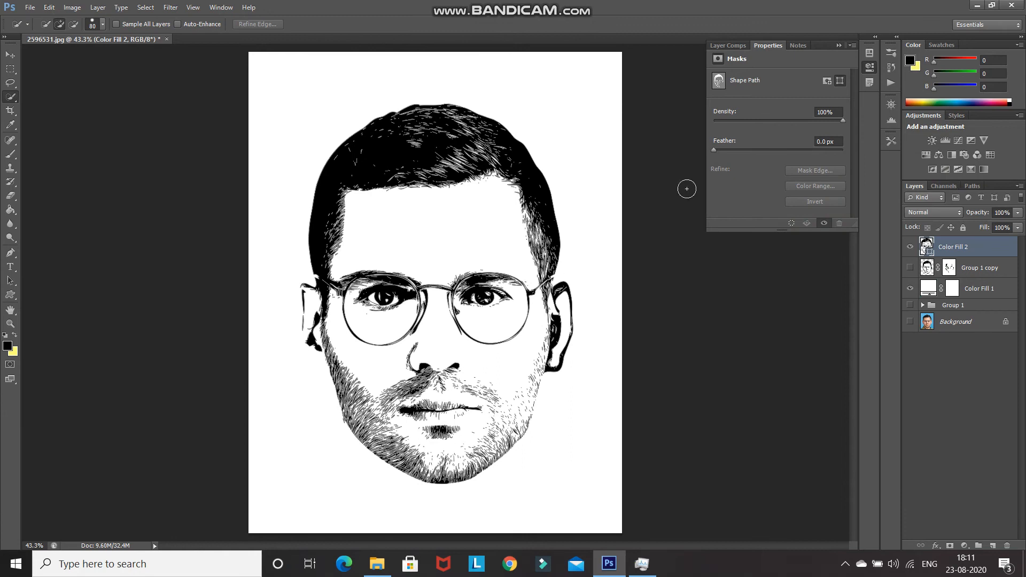
# Turn off the Target Path display so the path outline is hidden on the portrait
pyautogui.click(193, 9)
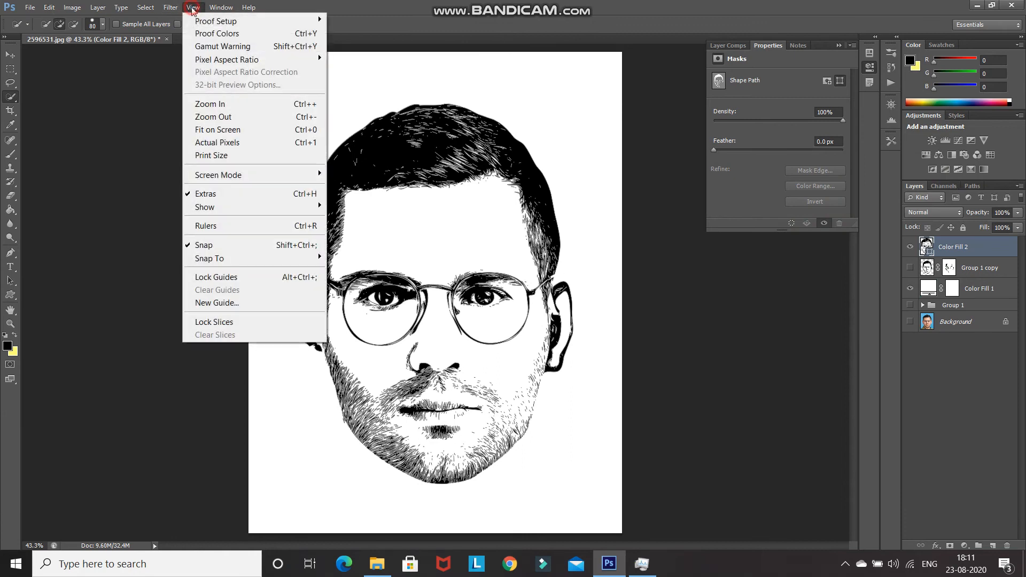
pyautogui.moveTo(262, 207)
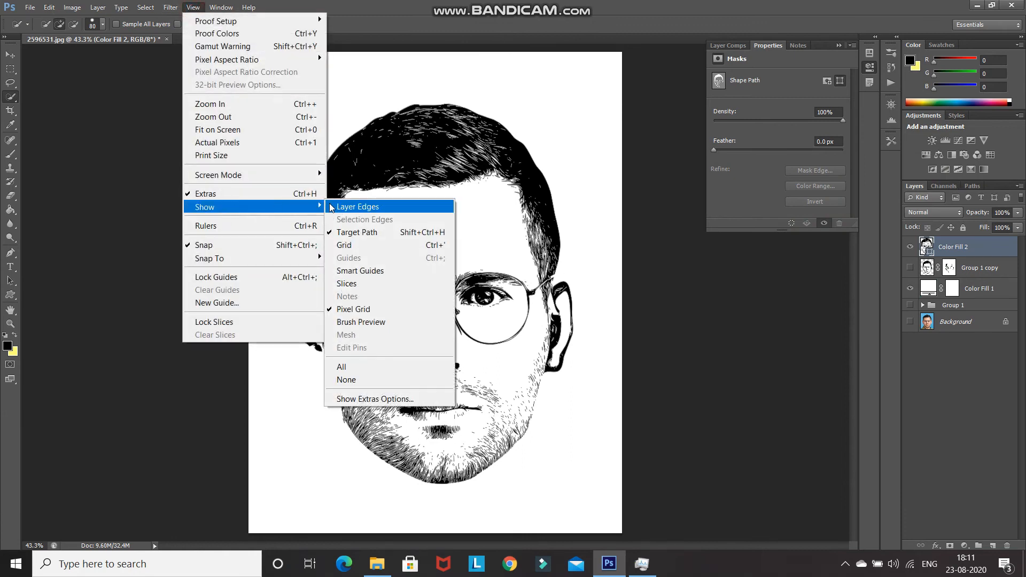
pyautogui.click(405, 233)
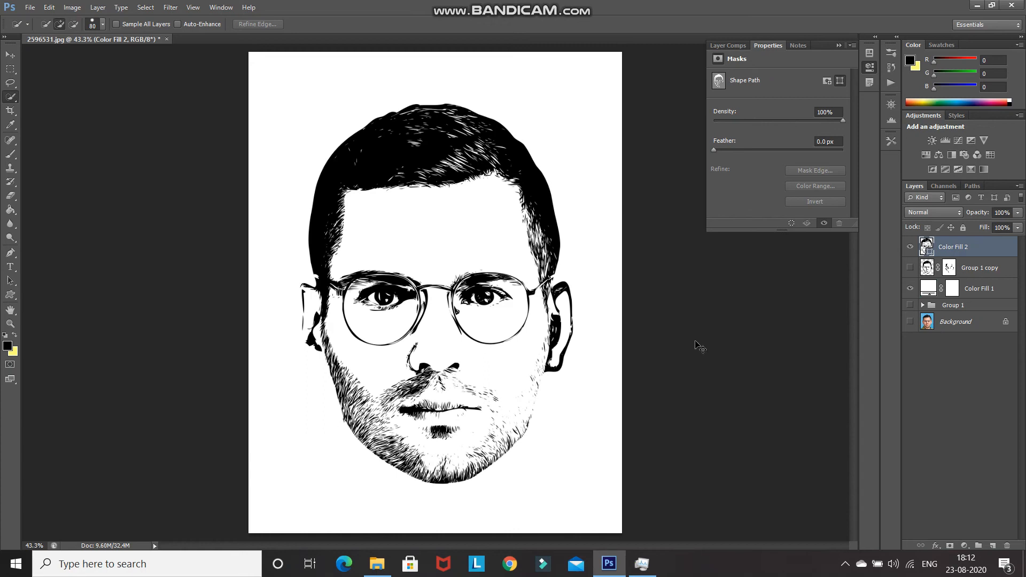
# Try to enlarge the black vector portrait to about 255% with Free Transform so it extends past the canvas
pyautogui.hotkey('ctrl', 't')
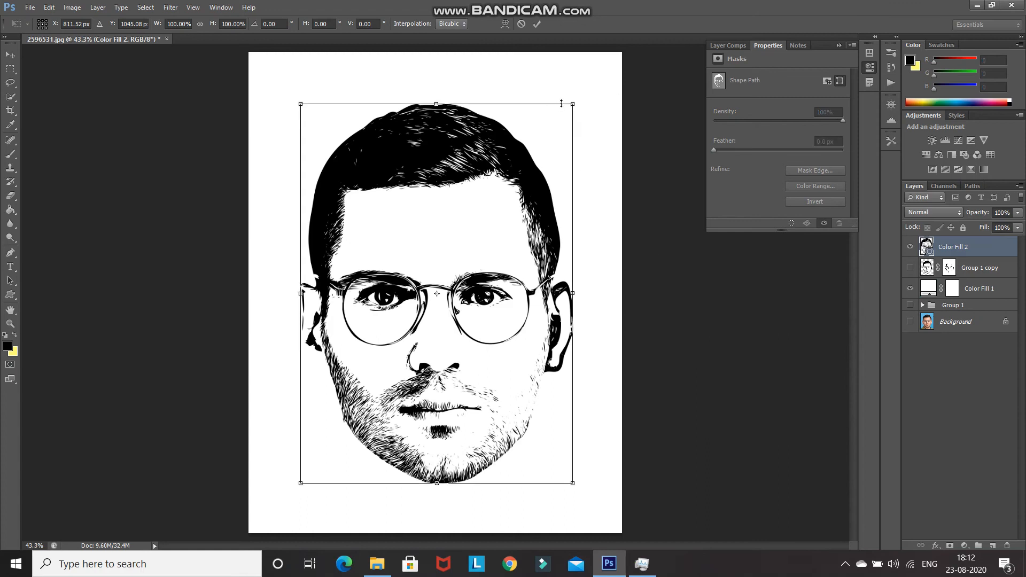
pyautogui.moveTo(571, 102); pyautogui.dragTo(681, 2)
pyautogui.hotkey('ctrl', '0')
pyautogui.moveTo(338, 530); pyautogui.dragTo(292, 575)
pyautogui.hotkey('ctrl', '0')
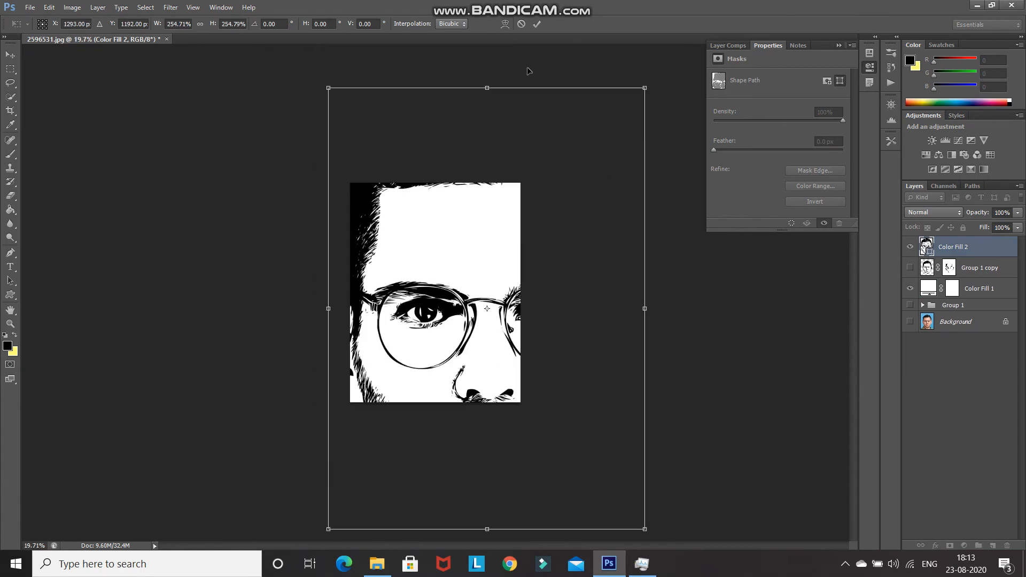
pyautogui.click(538, 27)
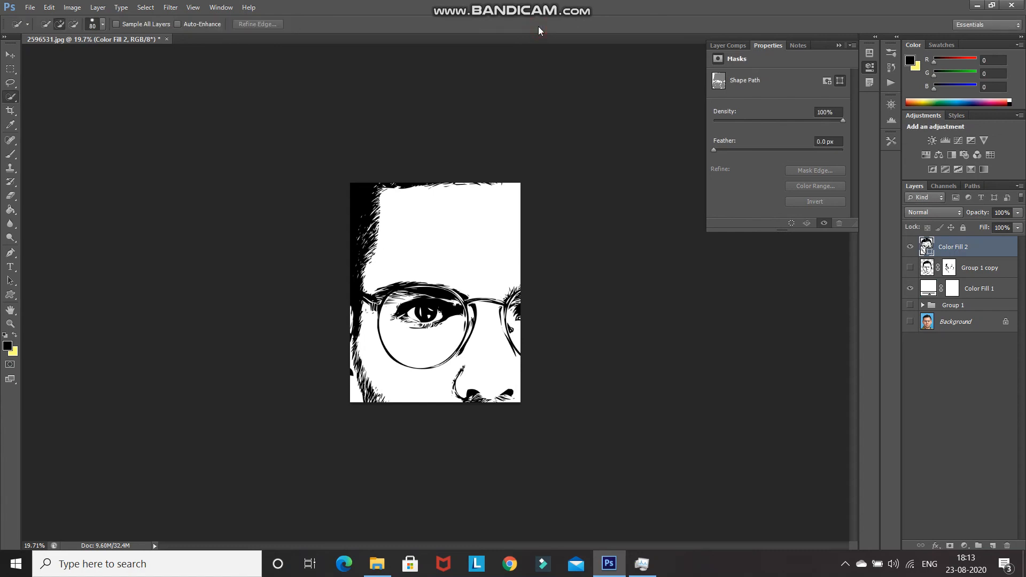
pyautogui.hotkey('ctrl', '0')
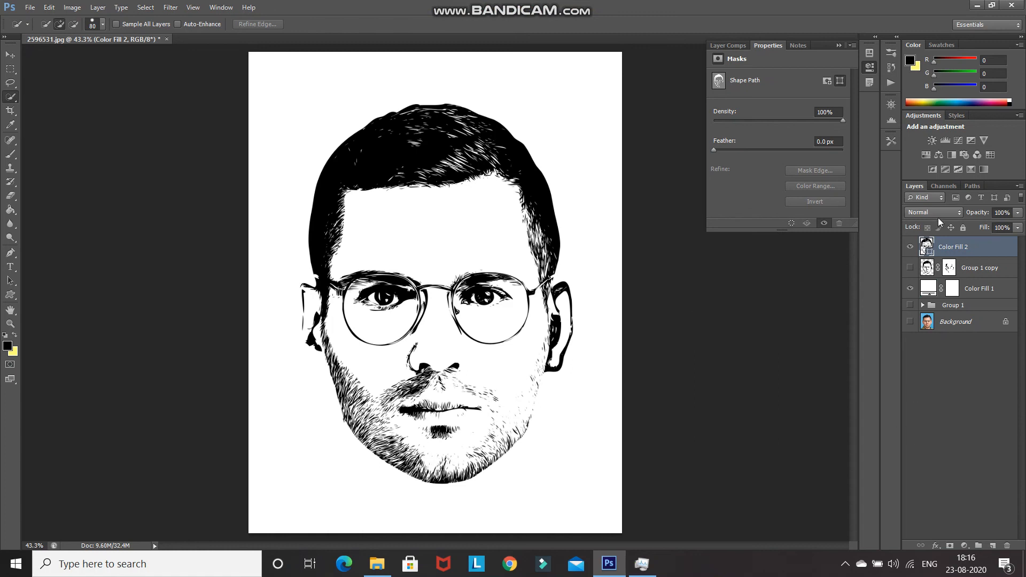
# Define the Work Path as a custom shape named Face3
pyautogui.click(971, 186)
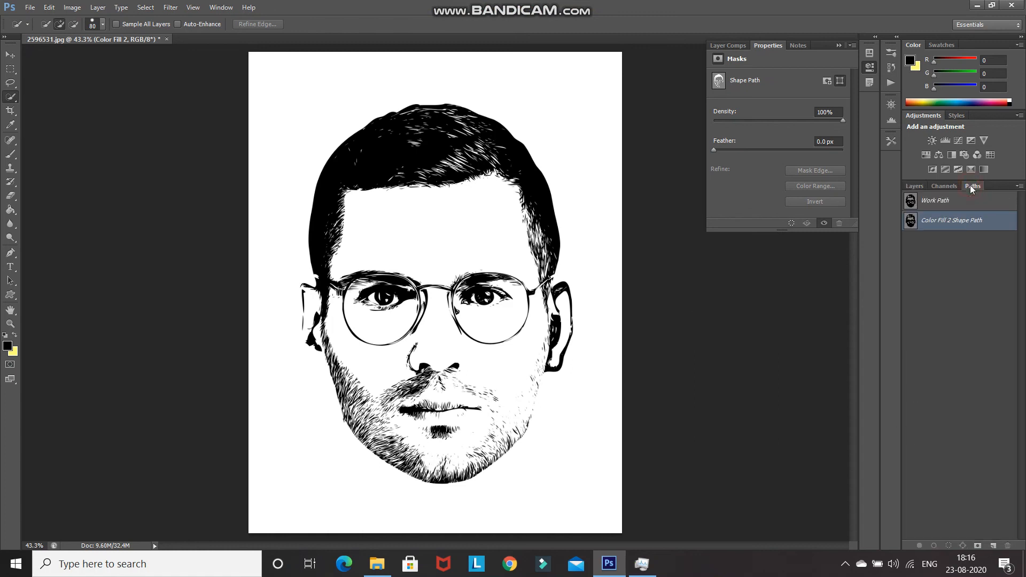
pyautogui.click(934, 201)
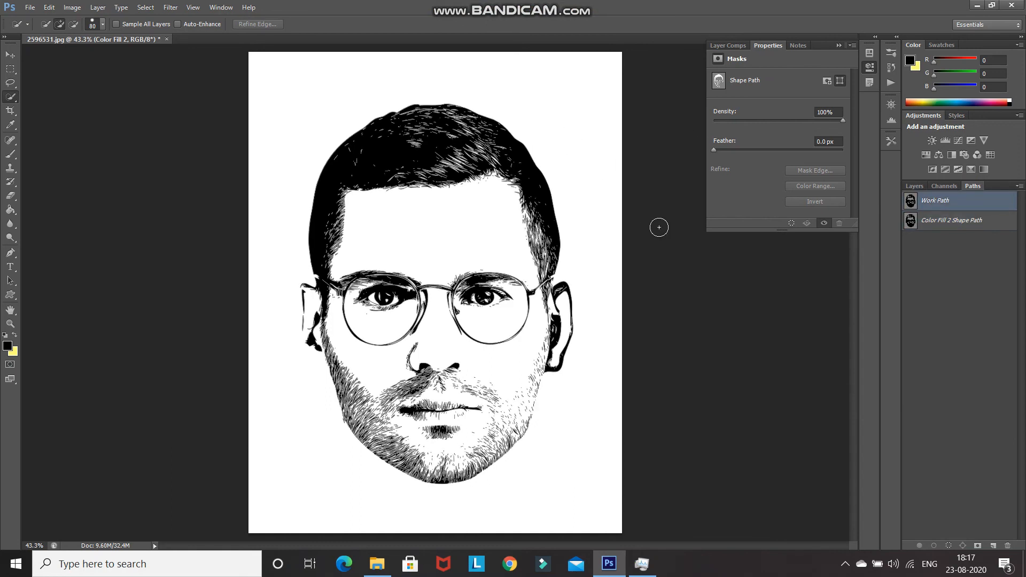
pyautogui.click(10, 253)
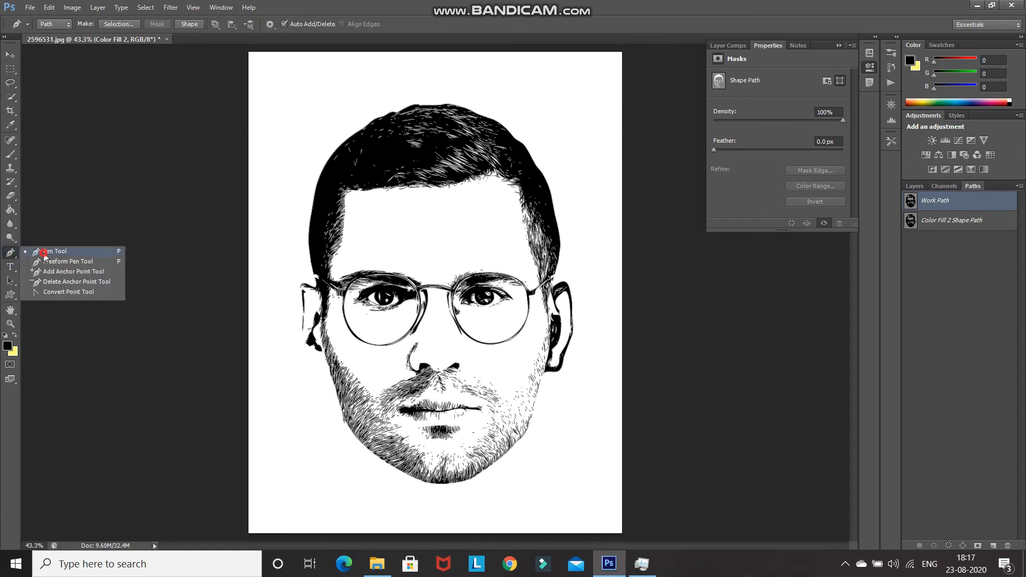
pyautogui.click(42, 253)
pyautogui.rightClick(388, 149)
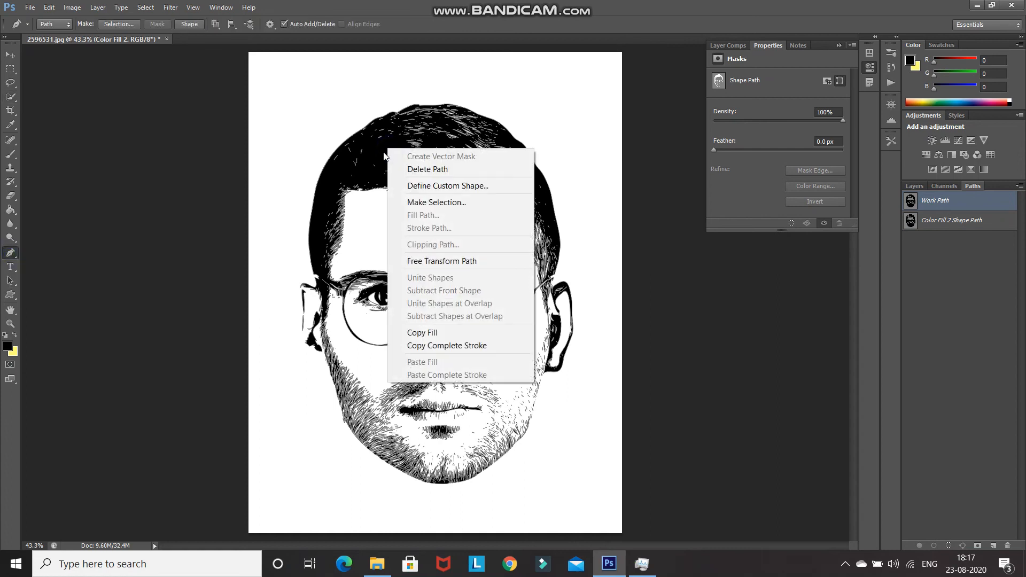
pyautogui.click(406, 185)
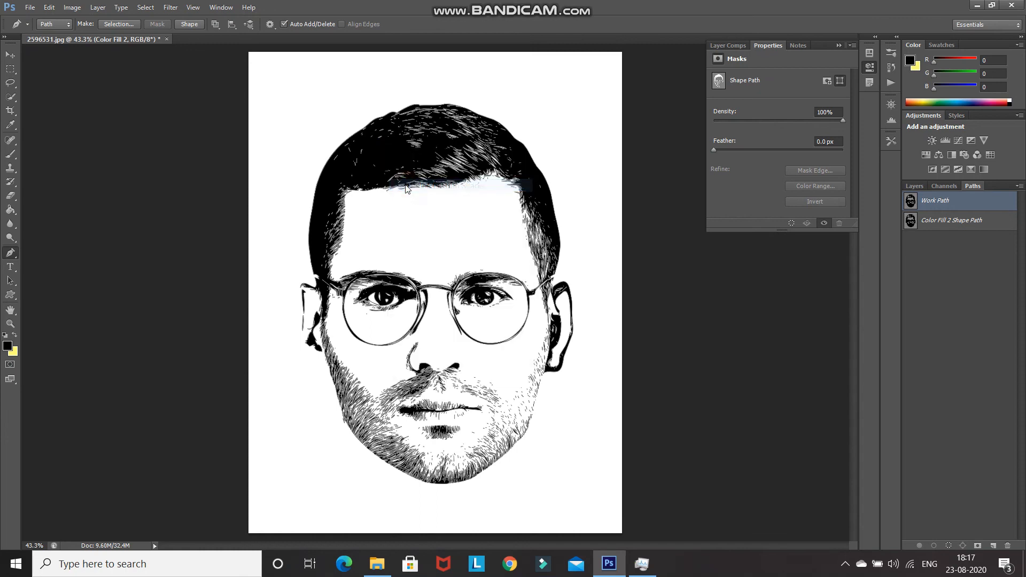
pyautogui.press('BackSpace')
pyautogui.write('Face3')
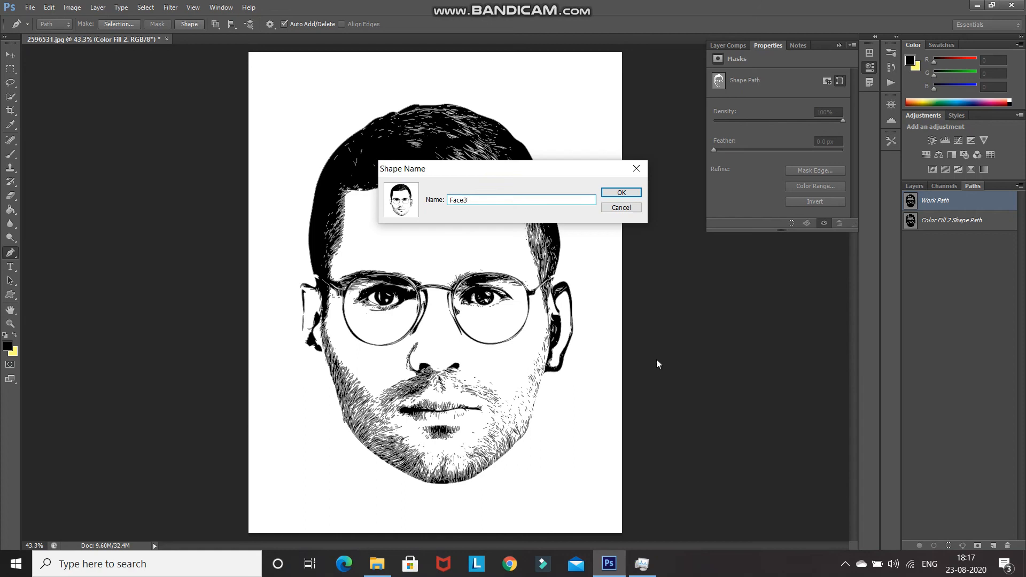
pyautogui.click(621, 192)
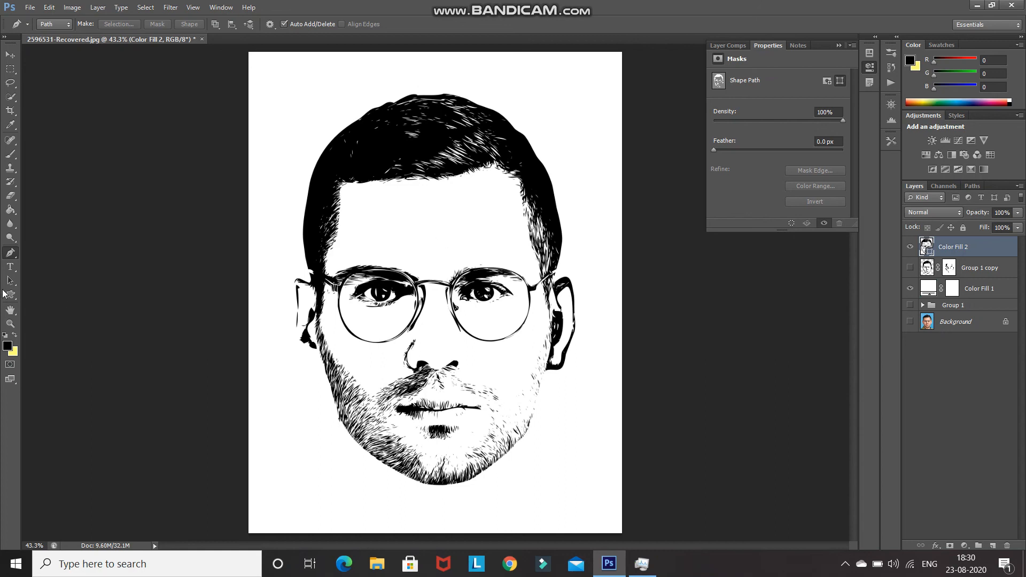
# Activate the Custom Shape tool and choose the saved face portrait as its shape
pyautogui.moveTo(10, 295); pyautogui.dragTo(59, 349)
pyautogui.click(423, 25)
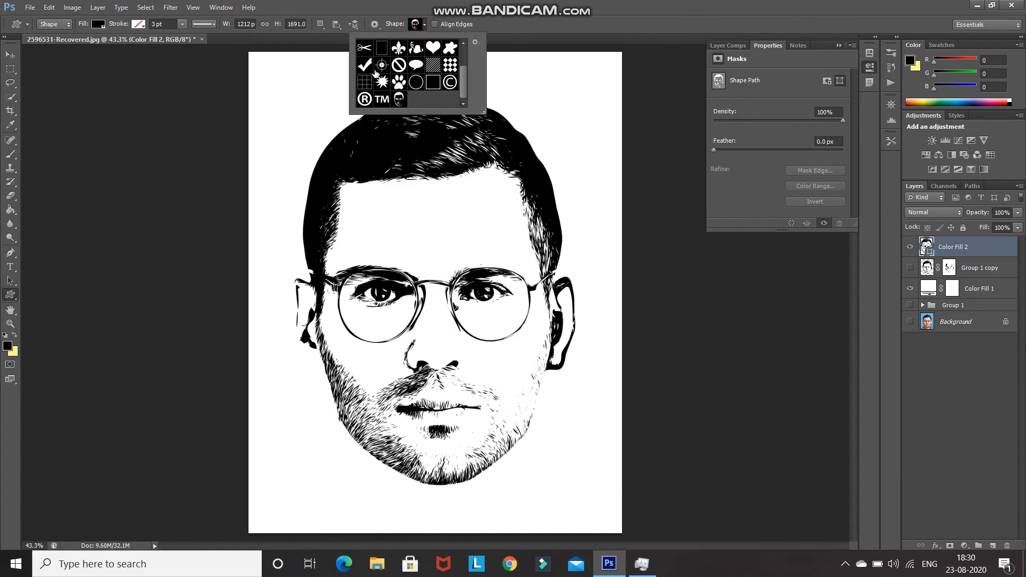
pyautogui.click(398, 99)
pyautogui.doubleClick(399, 99)
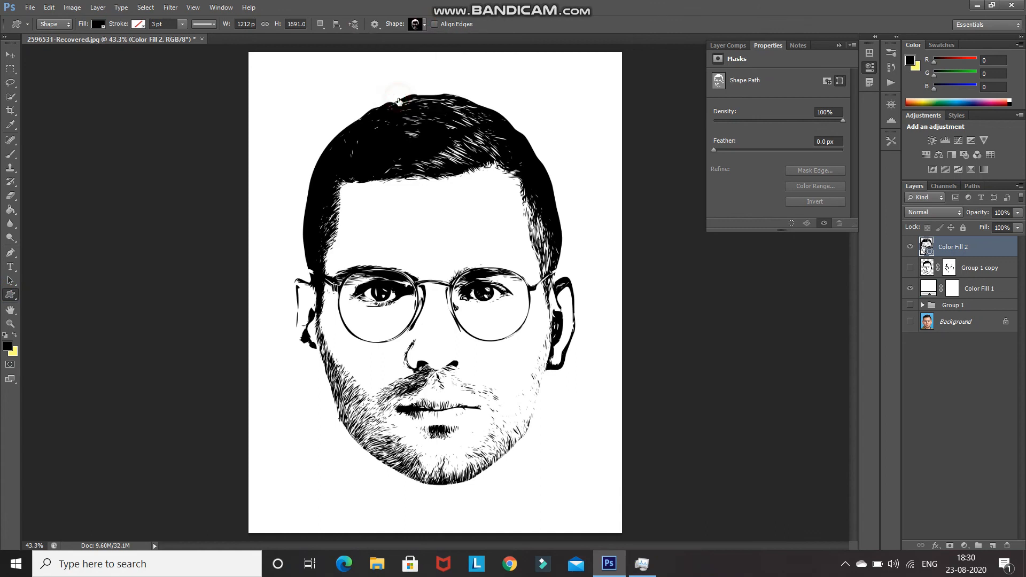
# Try to draw a small copy of the face shape in the canvas's upper-left corner, and undo it
pyautogui.click(278, 67)
pyautogui.moveTo(278, 67); pyautogui.dragTo(342, 156)
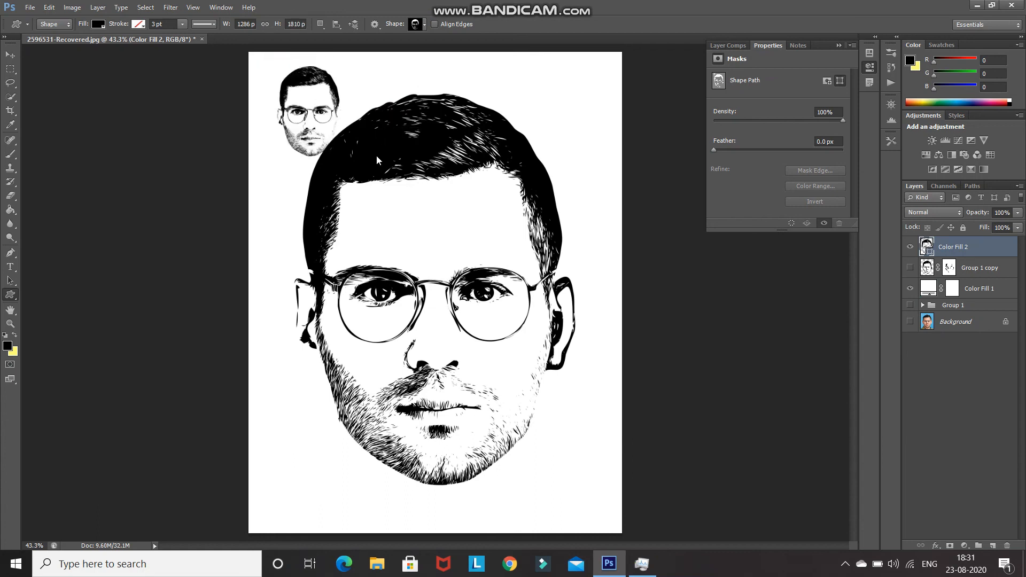
pyautogui.hotkey('ctrl', 'z')
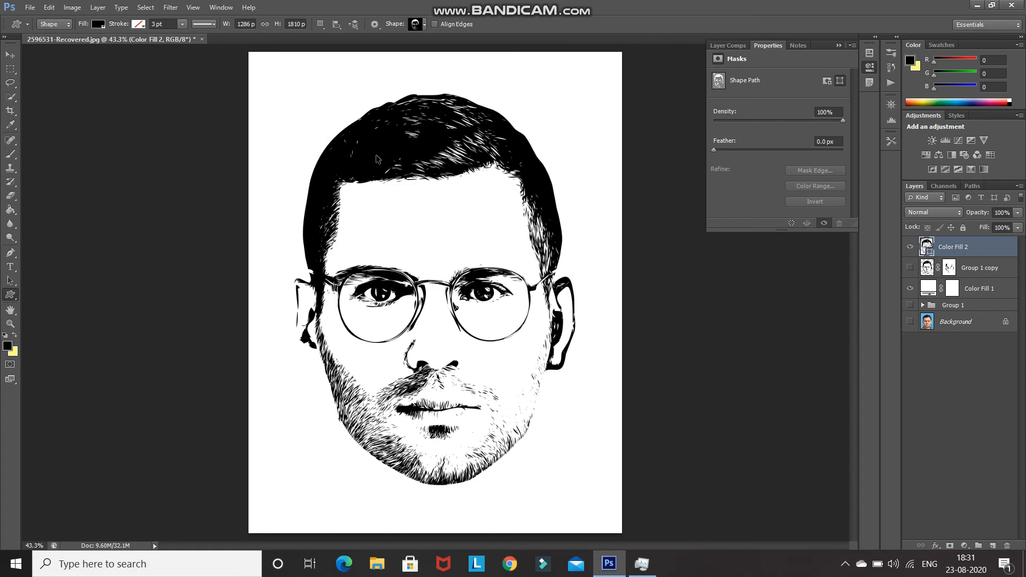